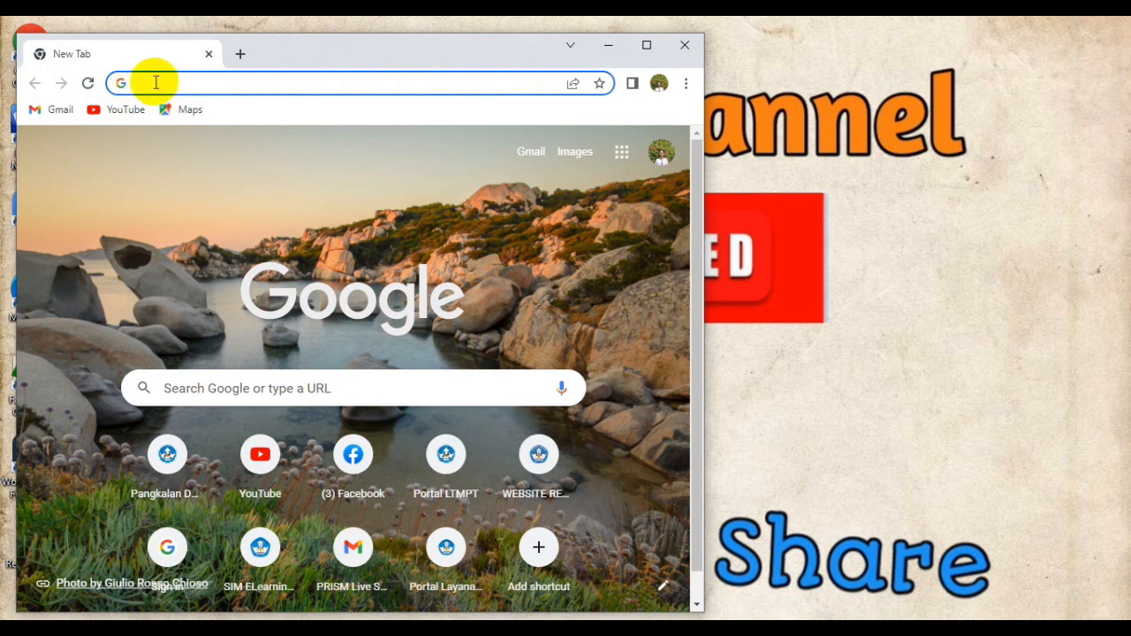
Search Google for 'e kinerja bkd pemprov ntt' and maximize the Chrome window.
{"action": "type", "text": "e"}
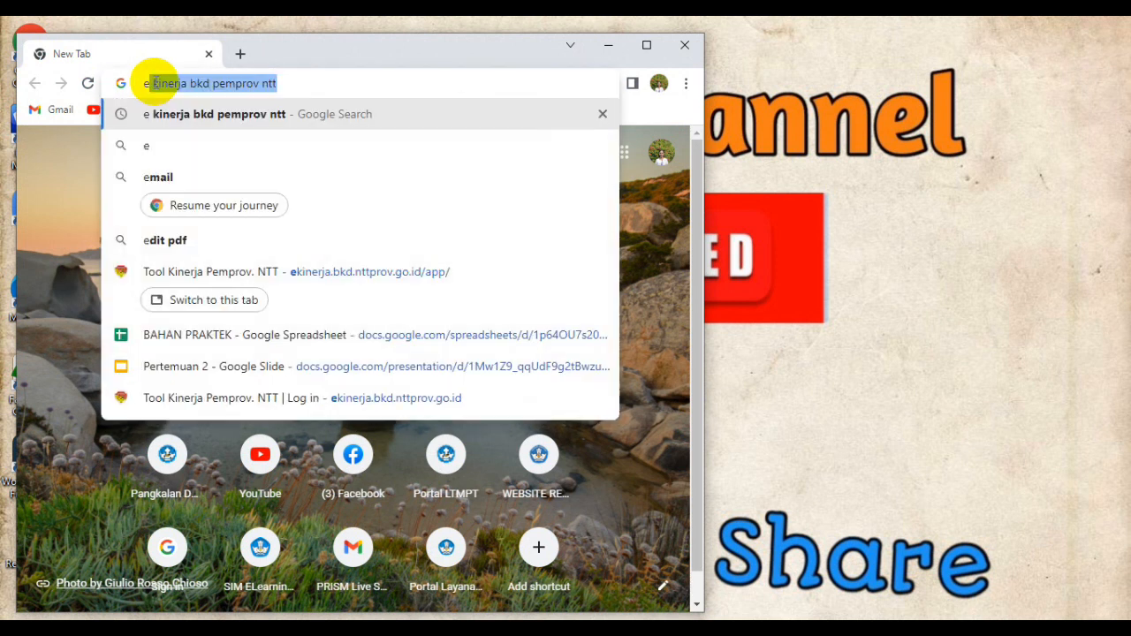
{"action": "type", "text": " kiner"}
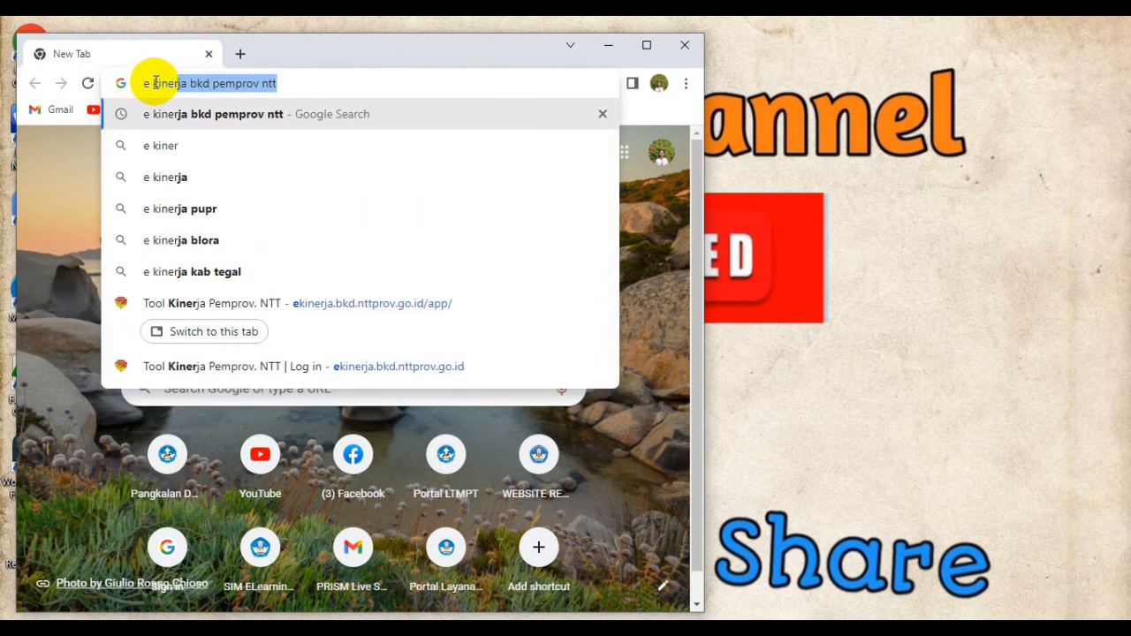
{"action": "type", "text": "ja"}
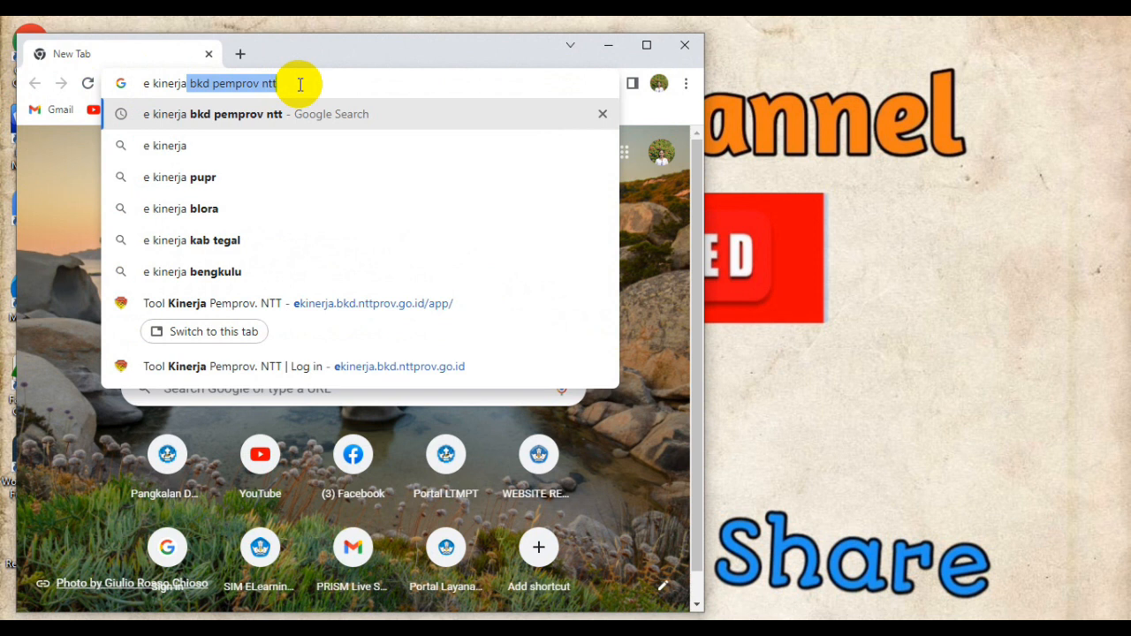
{"action": "key", "text": "Return"}
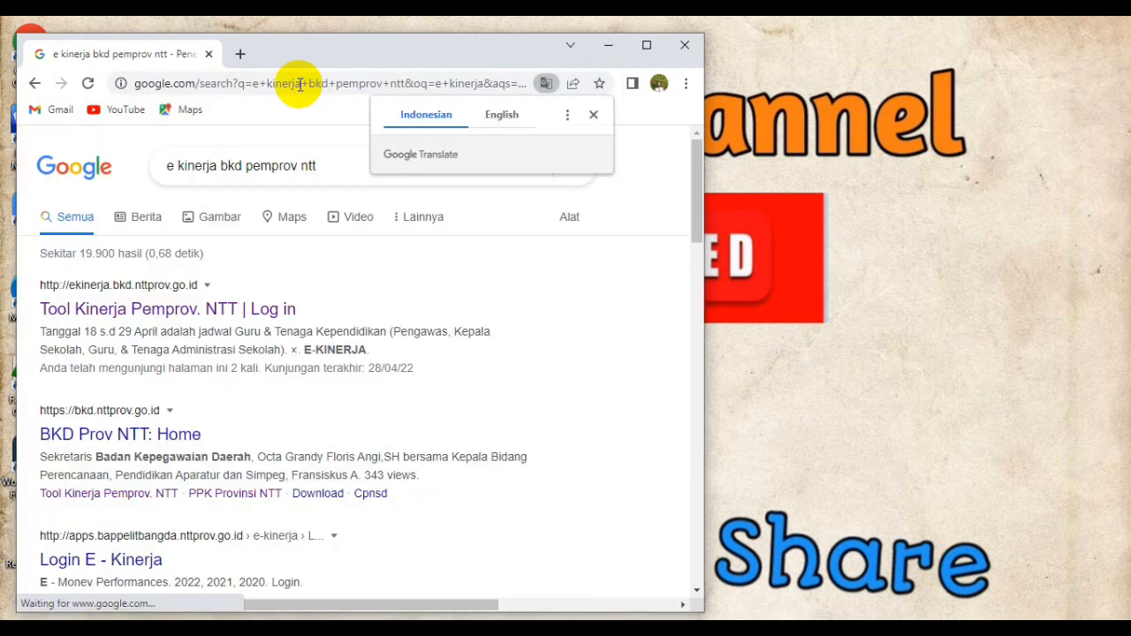
{"action": "left_click", "coordinate": [647, 44]}
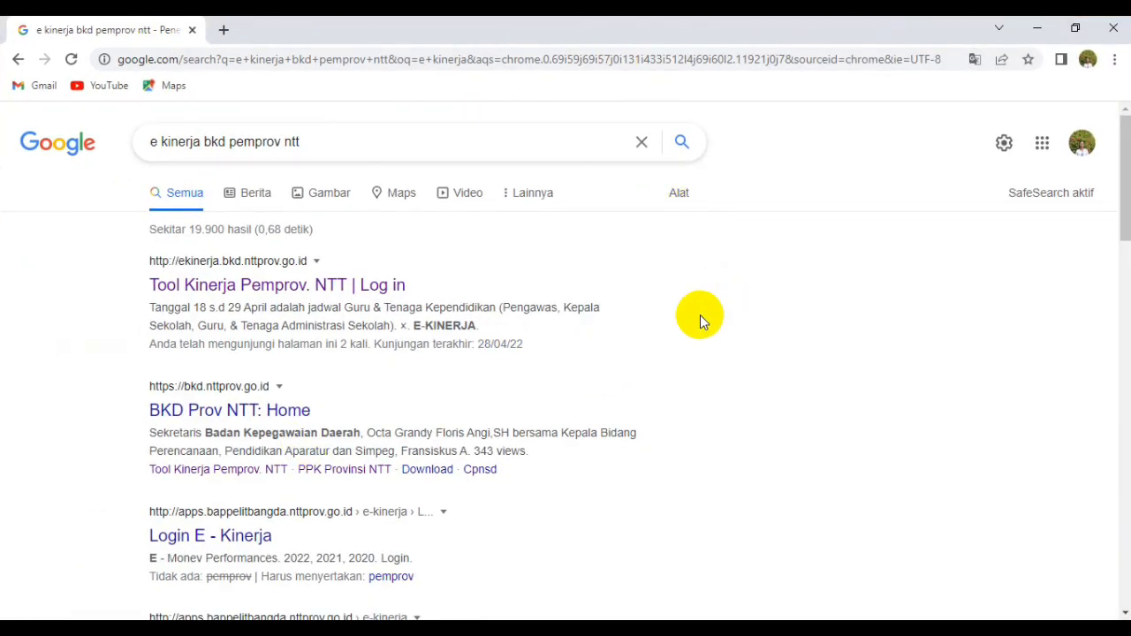
Open the Tool Kinerja Pemprov. NTT login page and sign in with the account's username and password.
{"action": "left_click", "coordinate": [246, 287]}
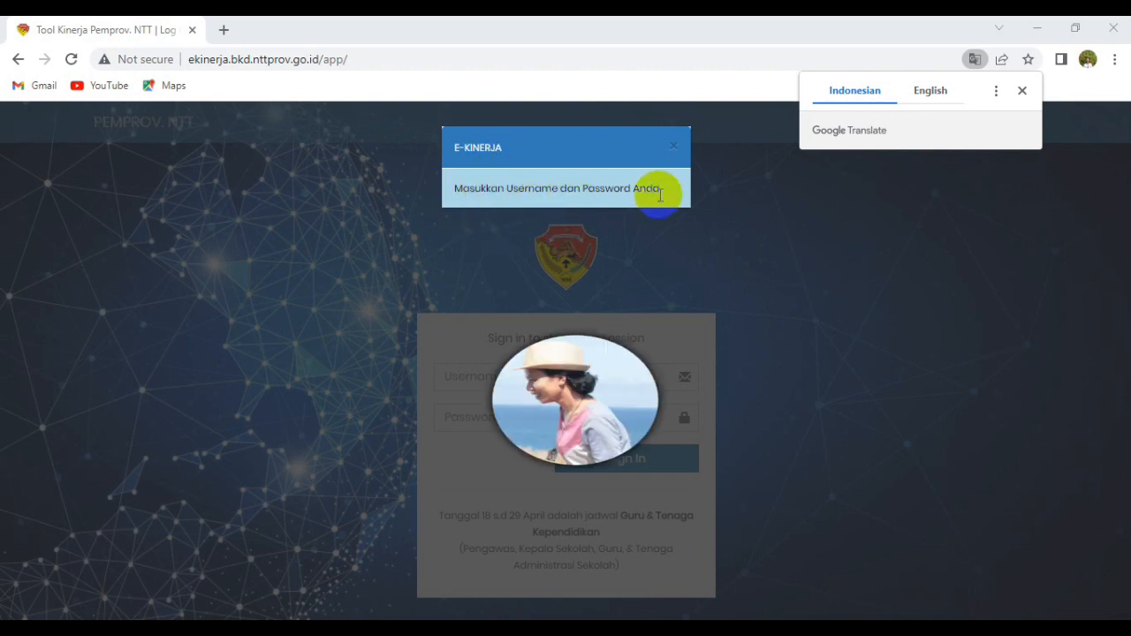
{"action": "left_click", "coordinate": [457, 372]}
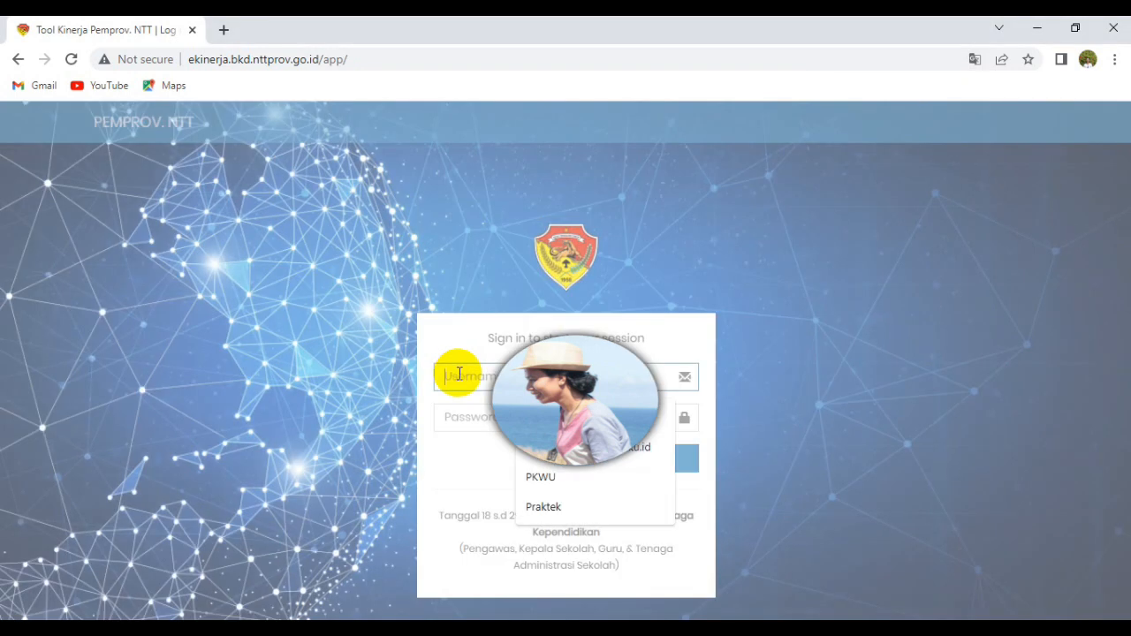
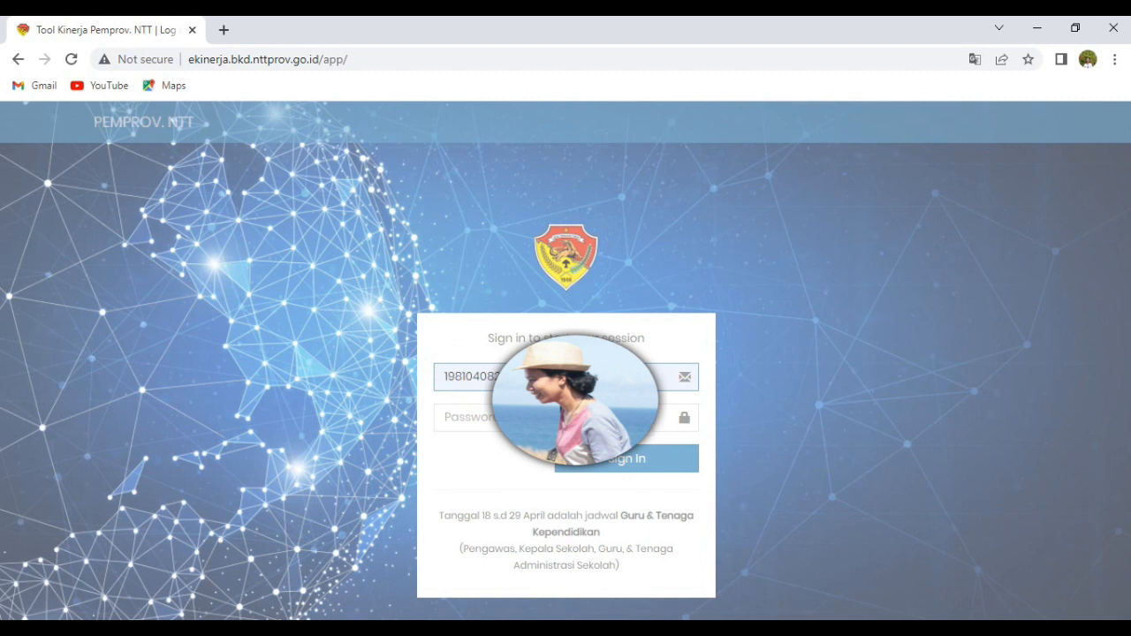
{"action": "left_click", "coordinate": [486, 415]}
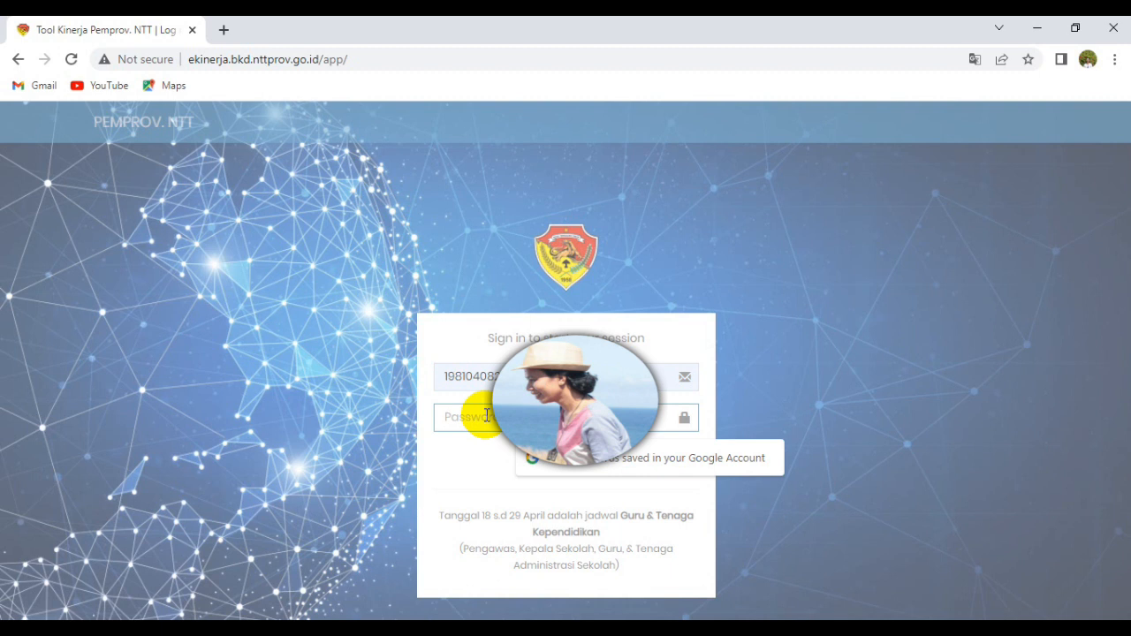
{"action": "type", "text": "•••"}
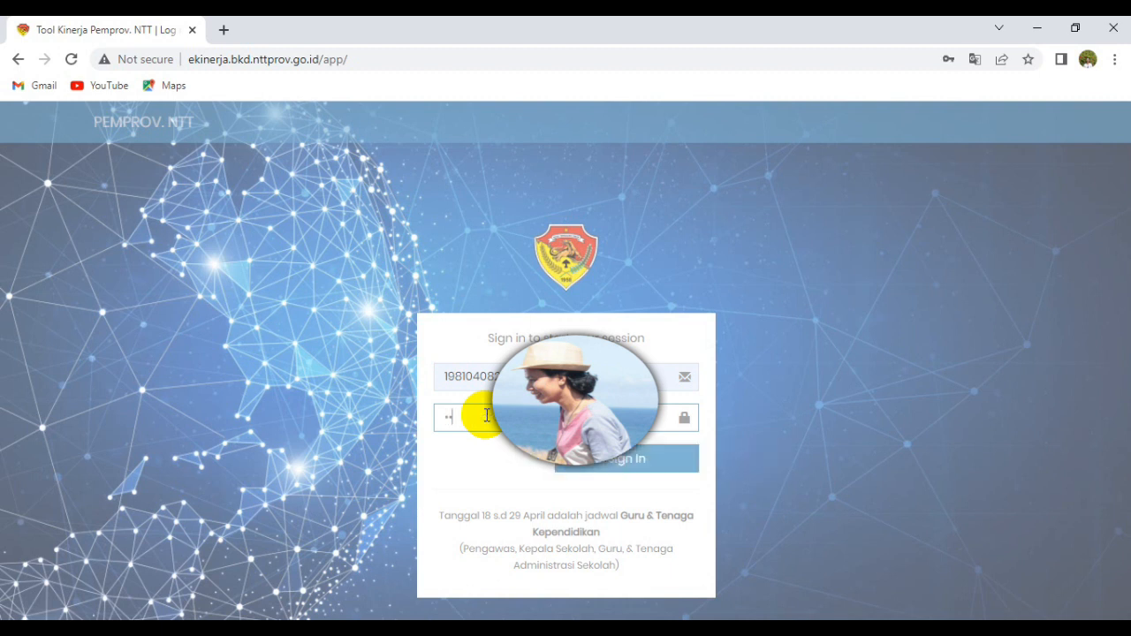
{"action": "type", "text": "••"}
{"action": "left_click", "coordinate": [592, 468]}
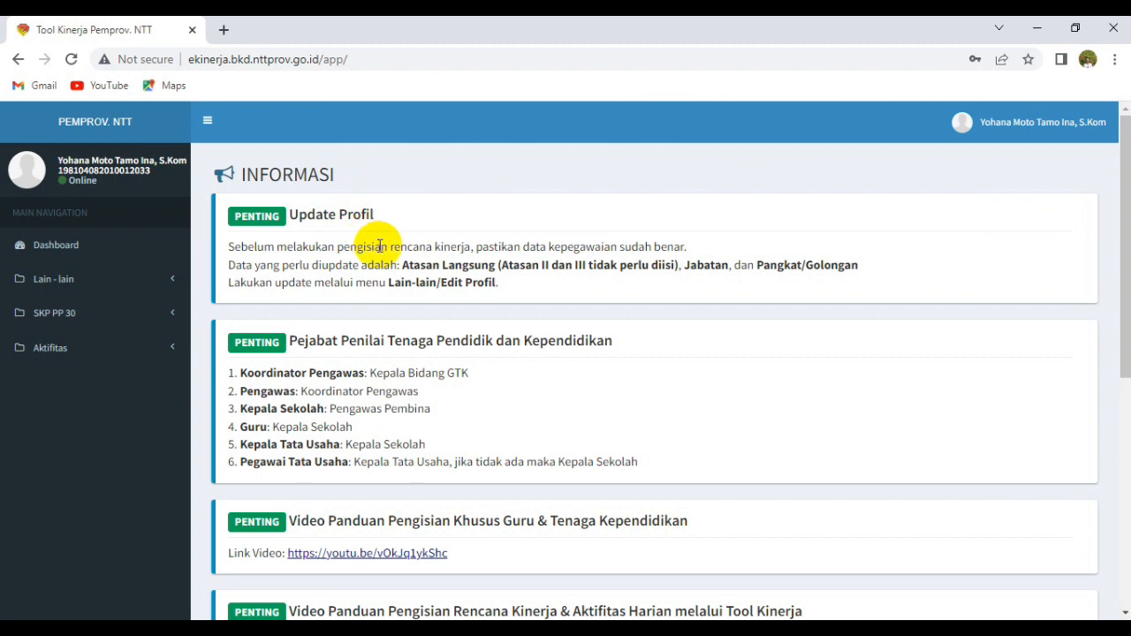
Scroll through the INFORMASI notices, then open the account menu showing the user's agency.
{"action": "scroll", "coordinate": [380, 246], "scroll_direction": "down", "scroll_amount": 1}
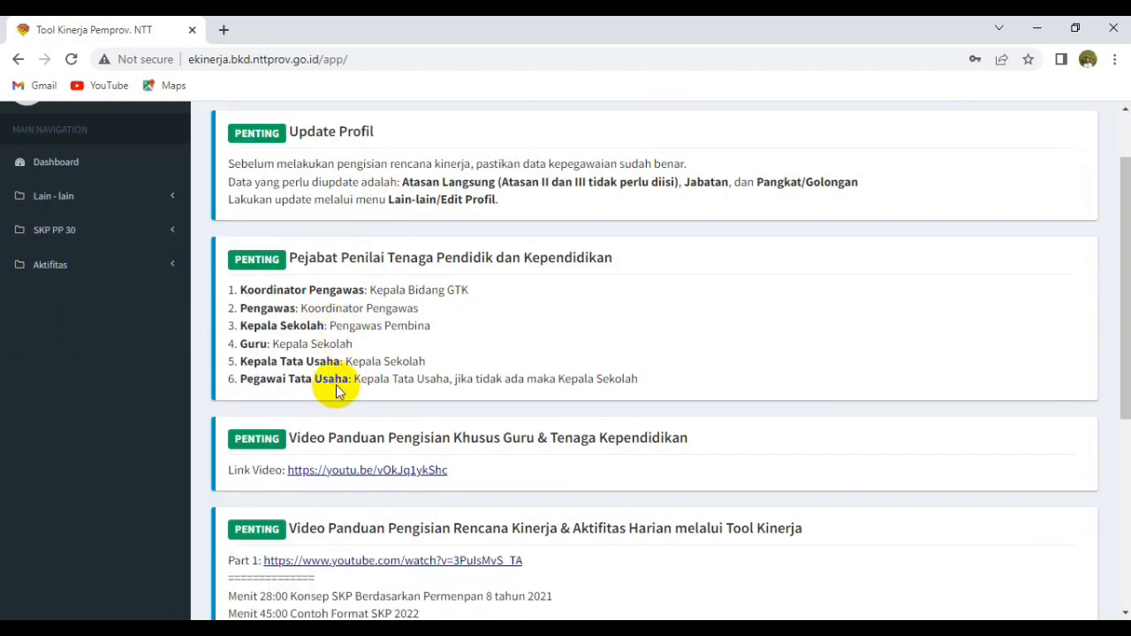
{"action": "scroll", "coordinate": [445, 404], "scroll_direction": "down", "scroll_amount": 2}
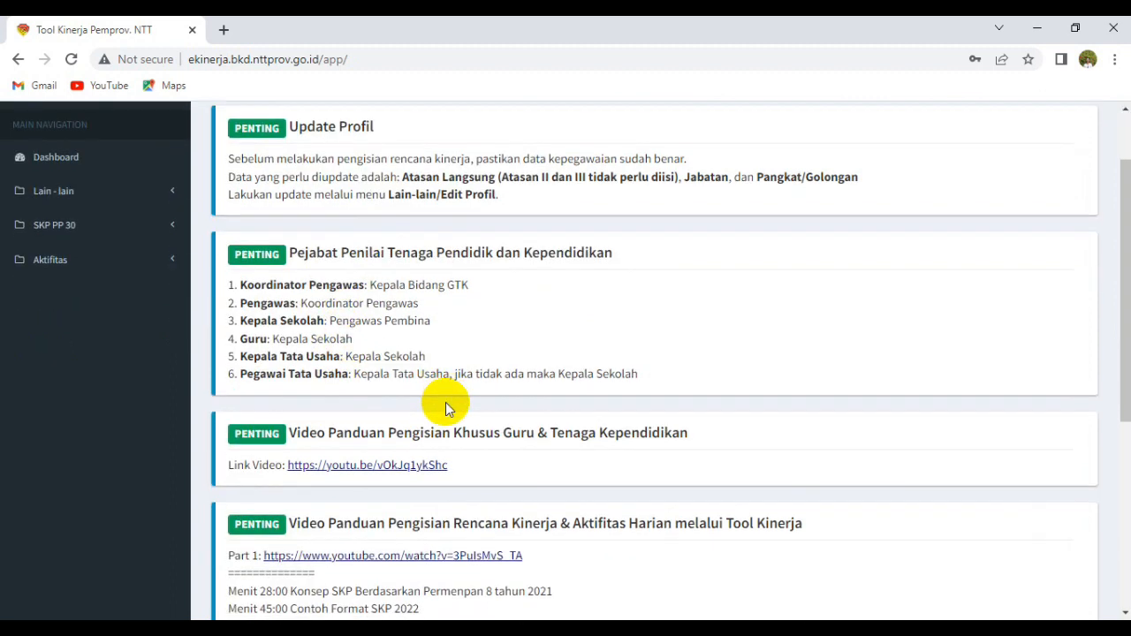
{"action": "scroll", "coordinate": [502, 455], "scroll_direction": "down", "scroll_amount": 1}
{"action": "scroll", "coordinate": [503, 454], "scroll_direction": "up", "scroll_amount": 4}
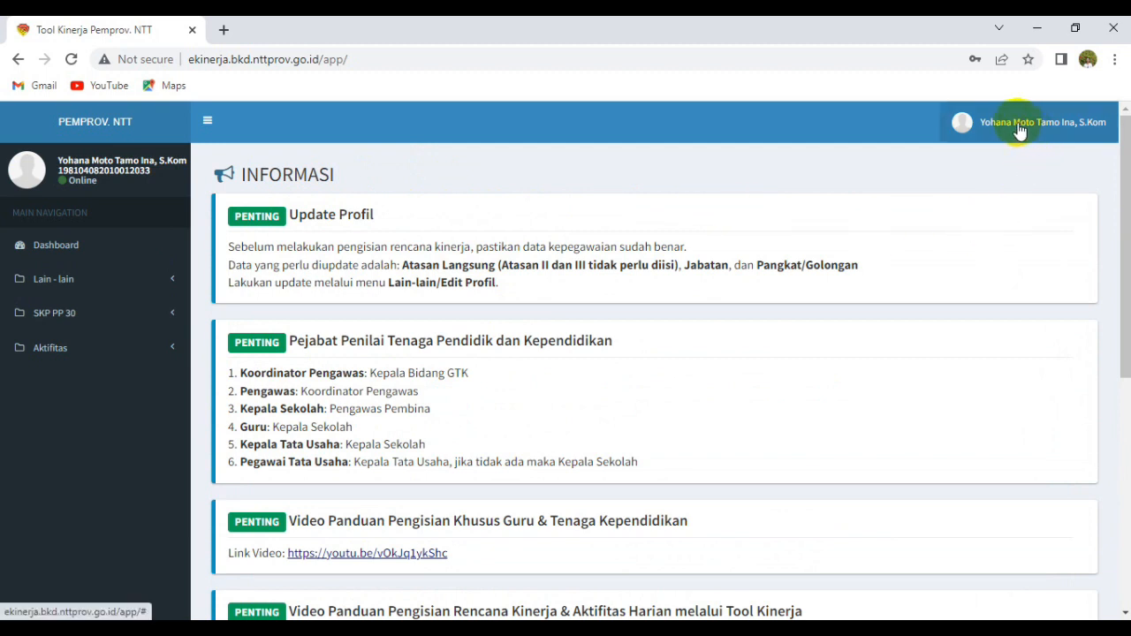
{"action": "left_click", "coordinate": [1087, 129]}
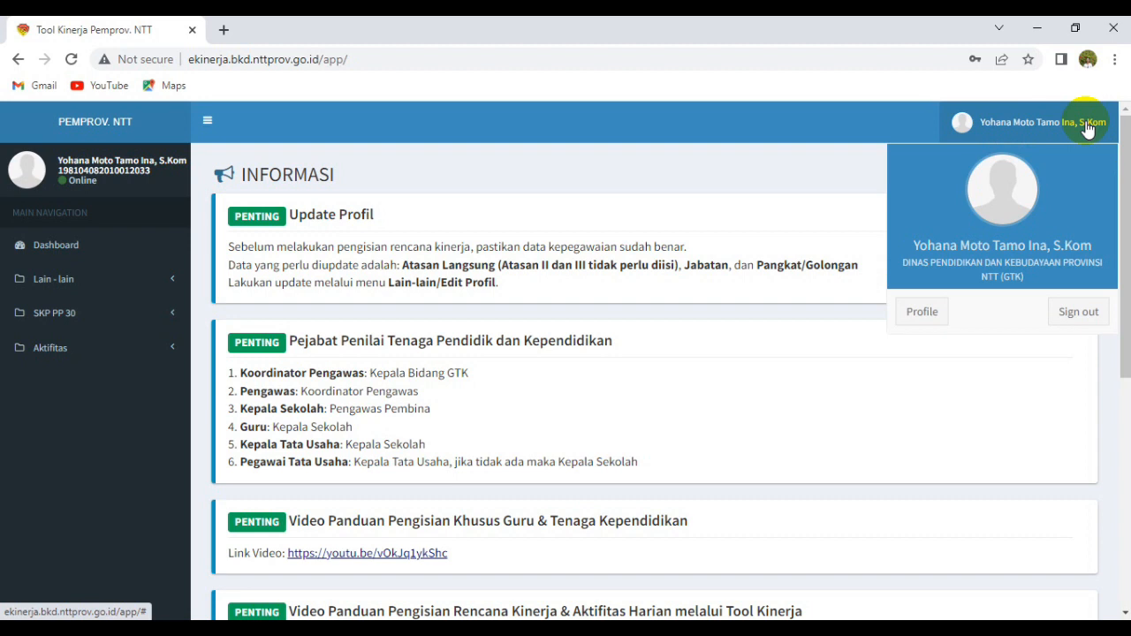
In the profile form, reselect the Atasan Langsung supervisor from the name suggestions.
{"action": "left_click", "coordinate": [923, 312]}
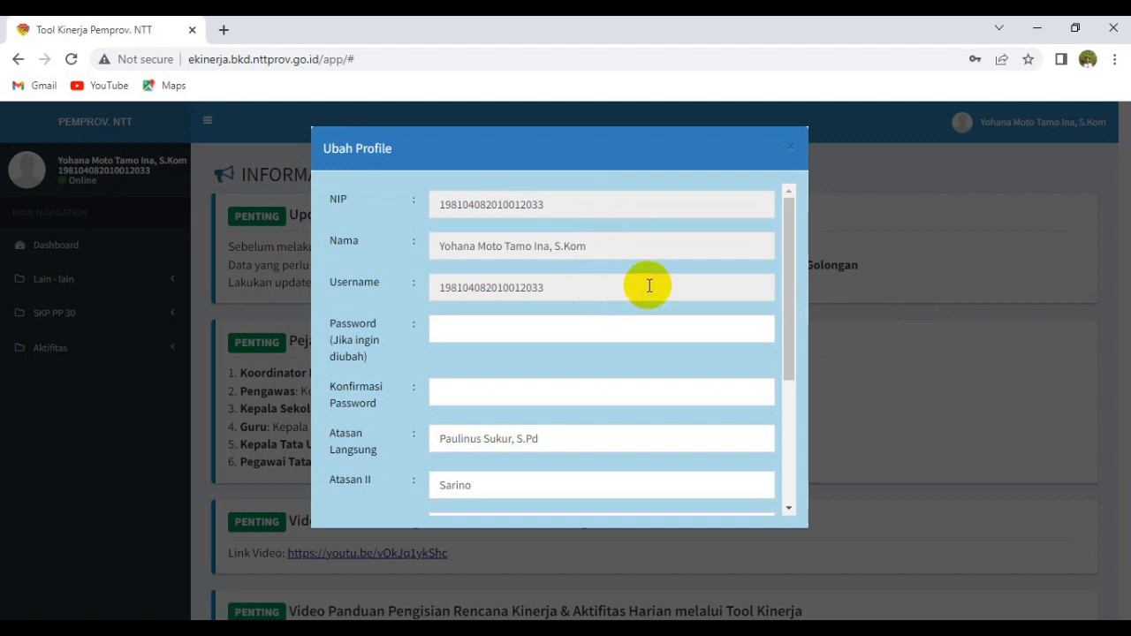
{"action": "left_click_drag", "start_coordinate": [791, 265], "coordinate": [791, 316]}
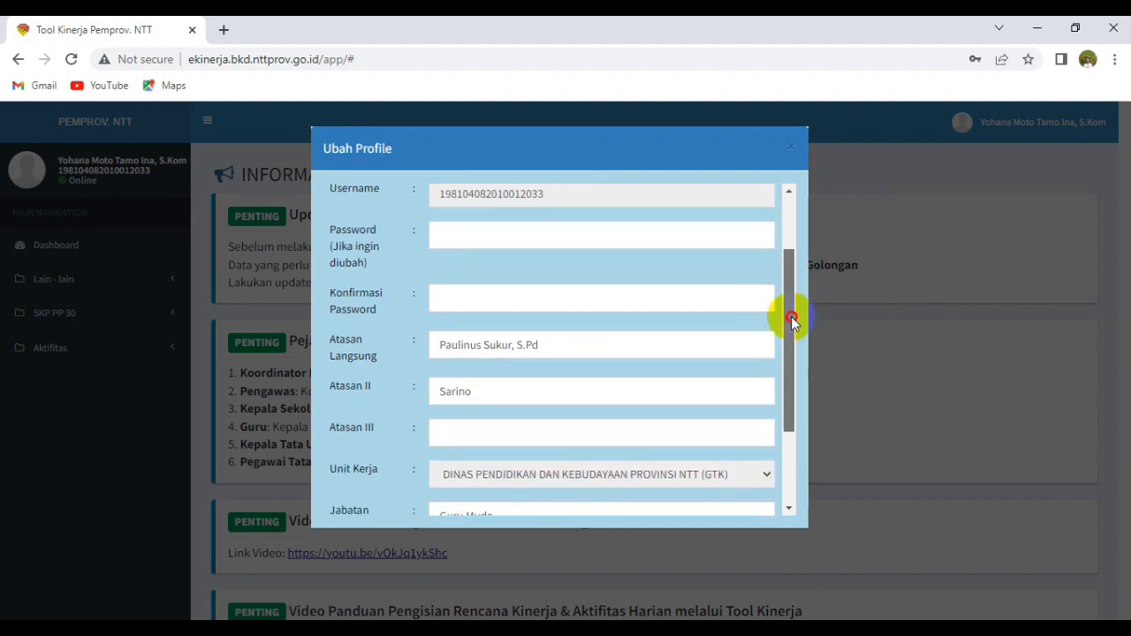
{"action": "left_click", "coordinate": [590, 350]}
{"action": "key", "text": "BackSpace"}
{"action": "key", "text": "BackSpace"}
{"action": "key", "text": "BackSpace"}
{"action": "key", "text": "BackSpace"}
{"action": "key", "text": "BackSpace"}
{"action": "key", "text": "BackSpace"}
{"action": "key", "text": "BackSpace"}
{"action": "key", "text": "BackSpace"}
{"action": "key", "text": "BackSpace"}
{"action": "key", "text": "BackSpace"}
{"action": "key", "text": "BackSpace"}
{"action": "key", "text": "BackSpace"}
{"action": "key", "text": "BackSpace"}
{"action": "key", "text": "BackSpace"}
{"action": "key", "text": "BackSpace"}
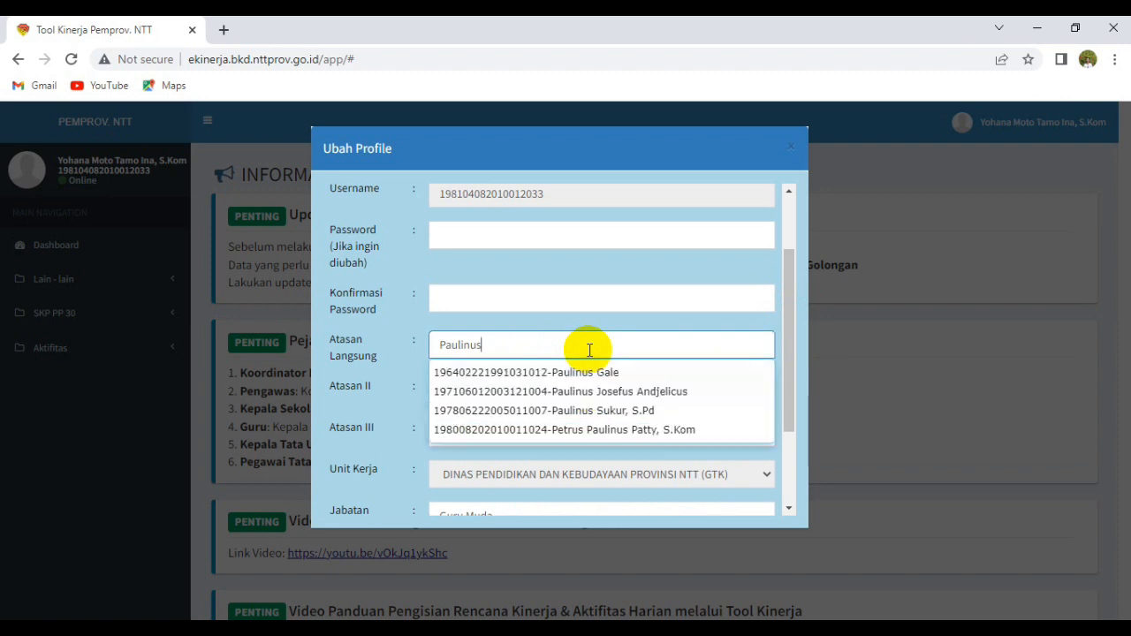
{"action": "key", "text": "BackSpace"}
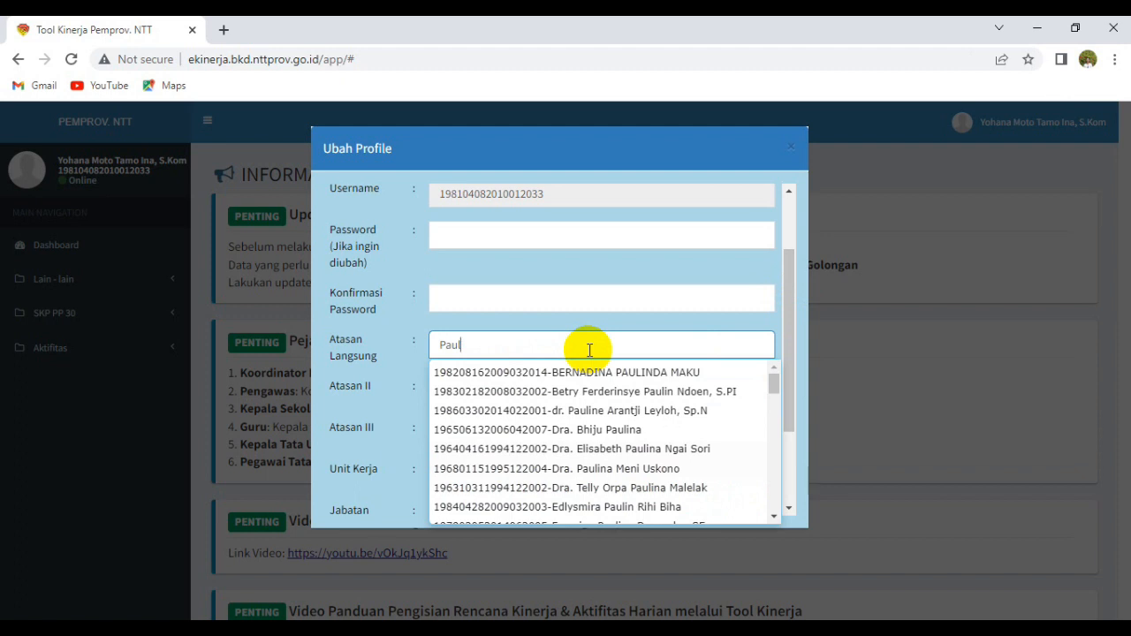
{"action": "type", "text": "inu"}
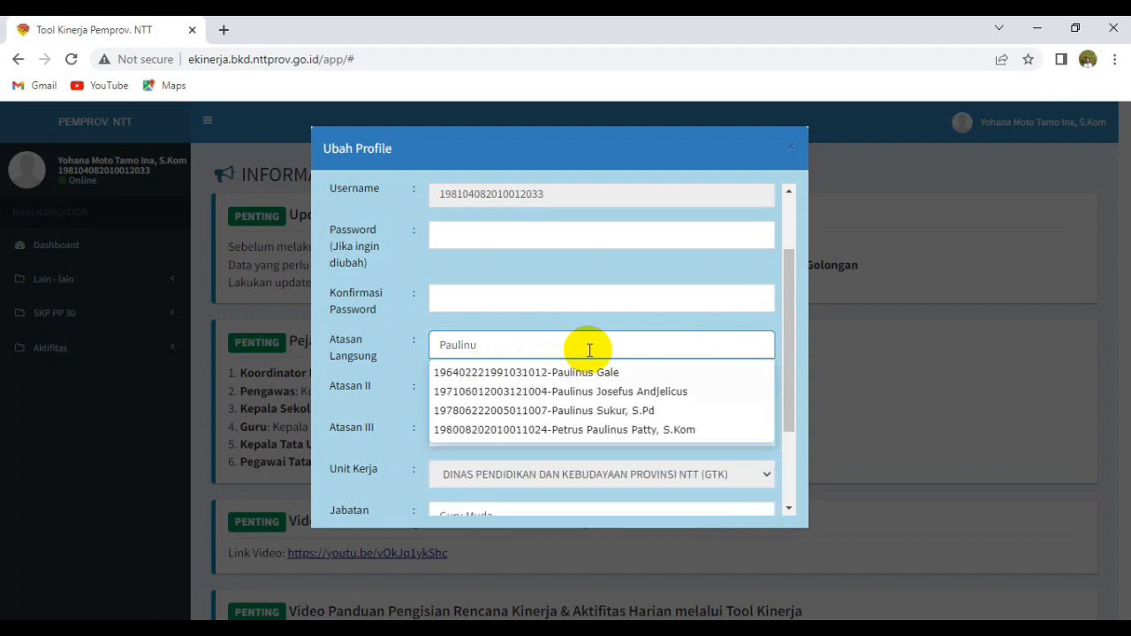
{"action": "left_click", "coordinate": [592, 412]}
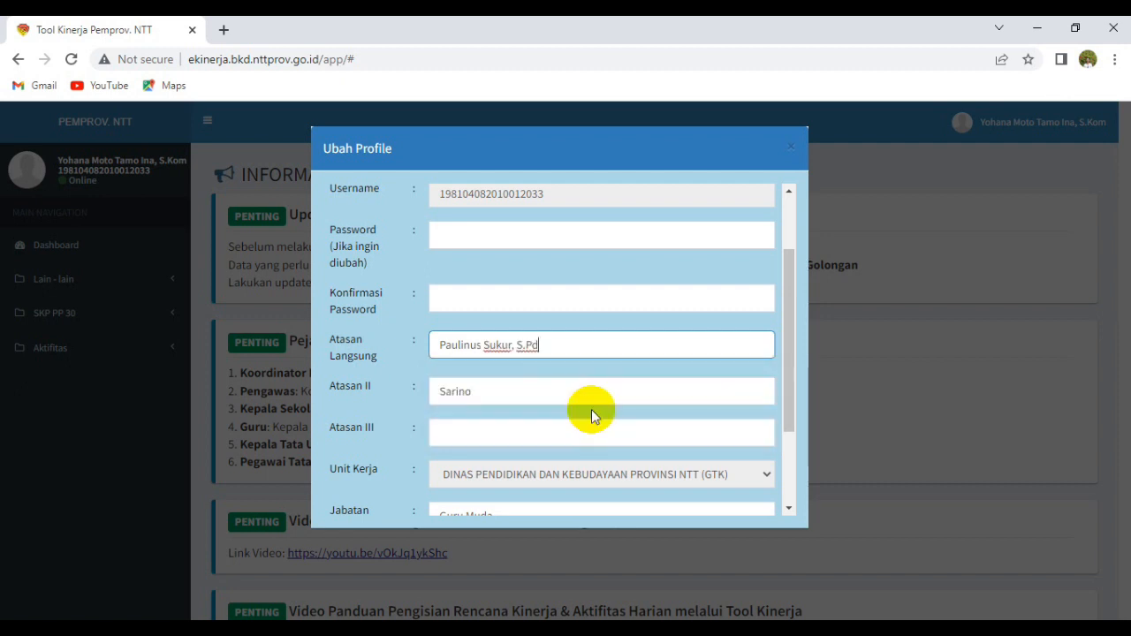
Save the profile and acknowledge the 'Profile berhasil diubah' message.
{"action": "left_click", "coordinate": [496, 393]}
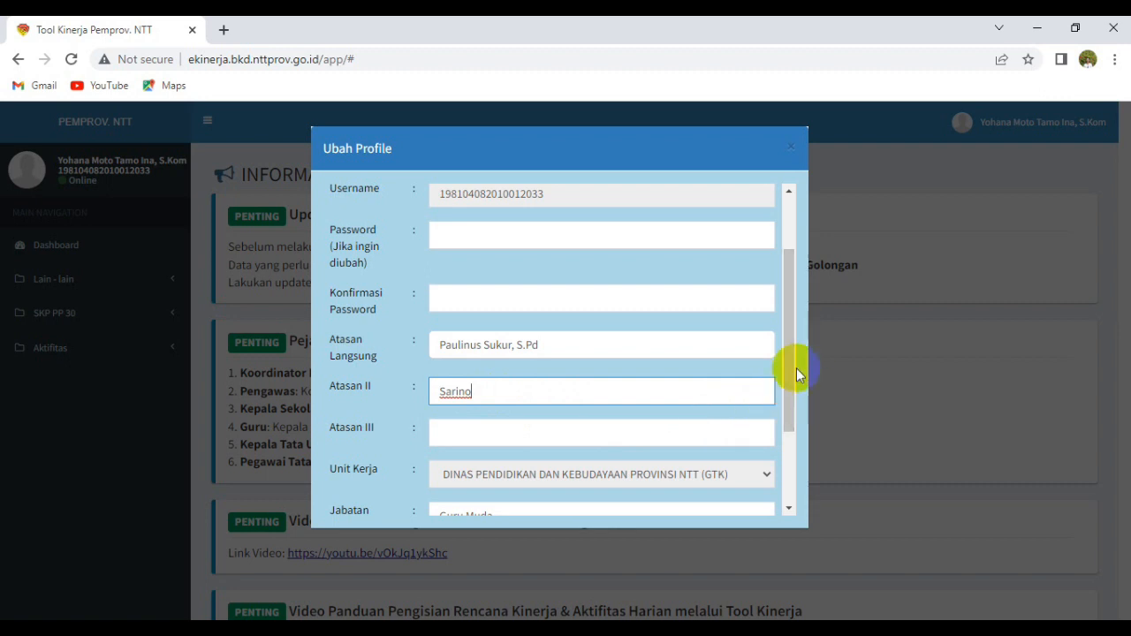
{"action": "left_click_drag", "start_coordinate": [791, 371], "coordinate": [788, 440]}
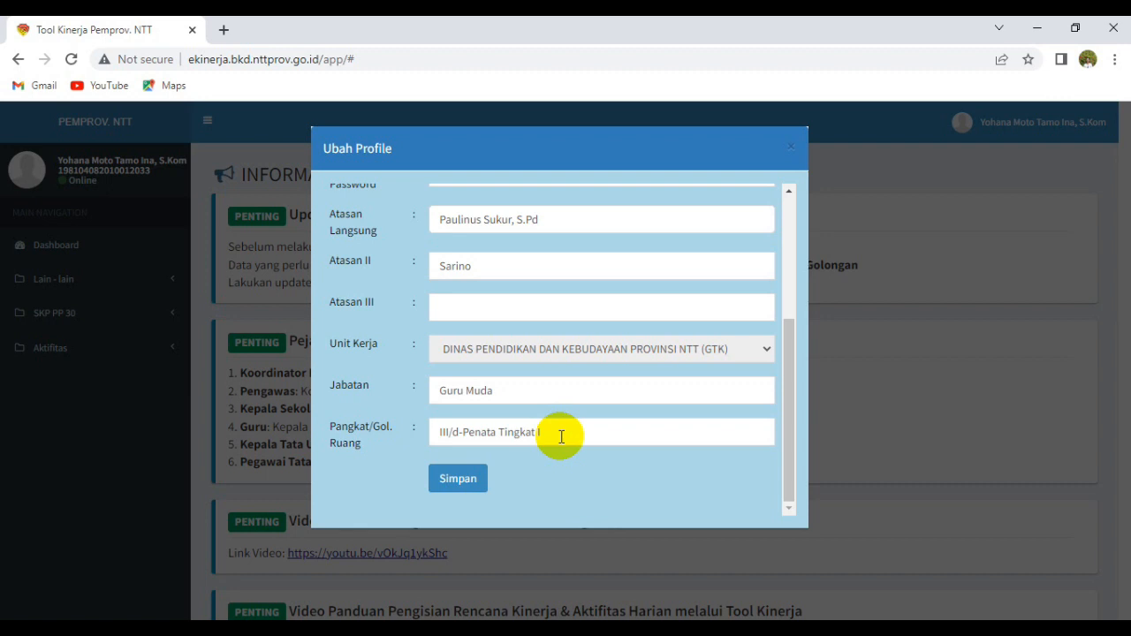
{"action": "left_click", "coordinate": [459, 483]}
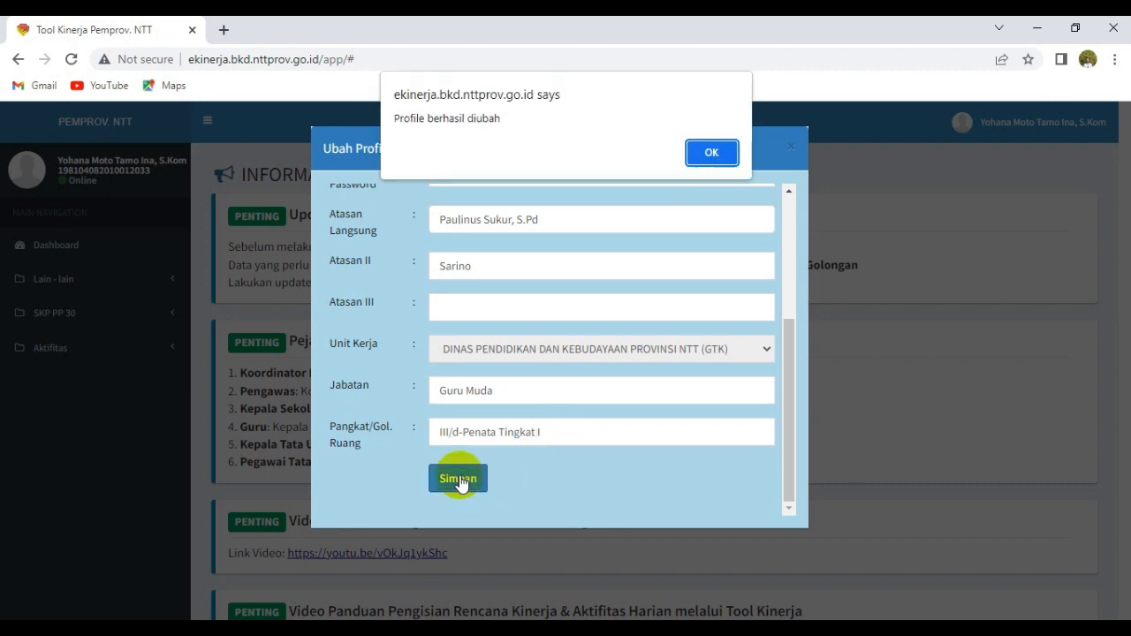
{"action": "left_click", "coordinate": [716, 154]}
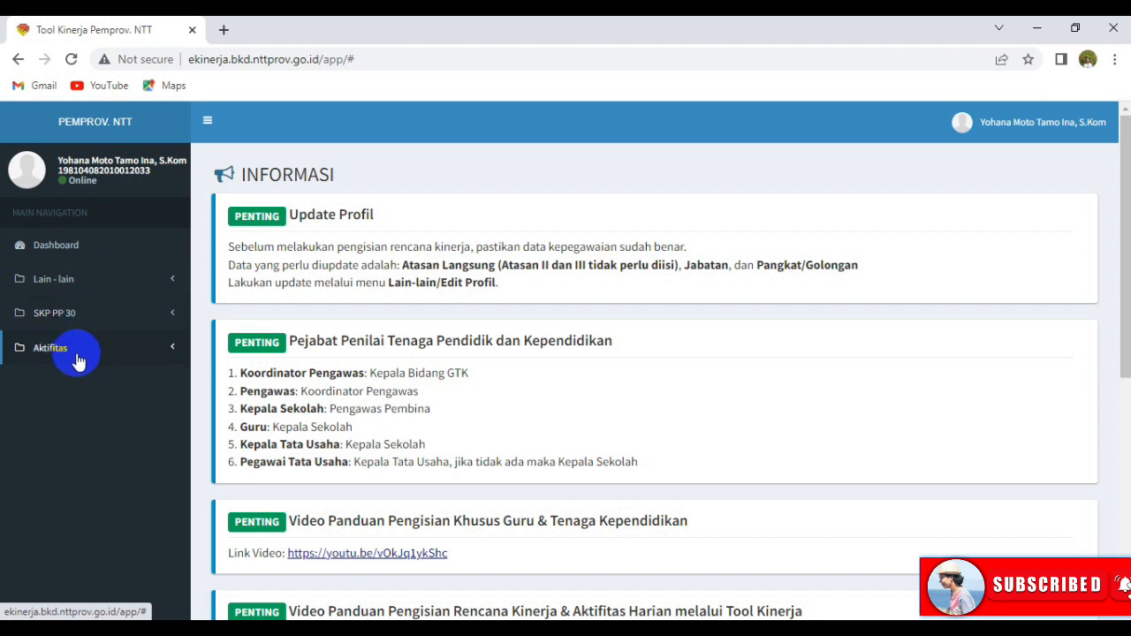
Expand SKP PP 30 and go to the Rencana SKP JA/JF plan list.
{"action": "left_click", "coordinate": [168, 317]}
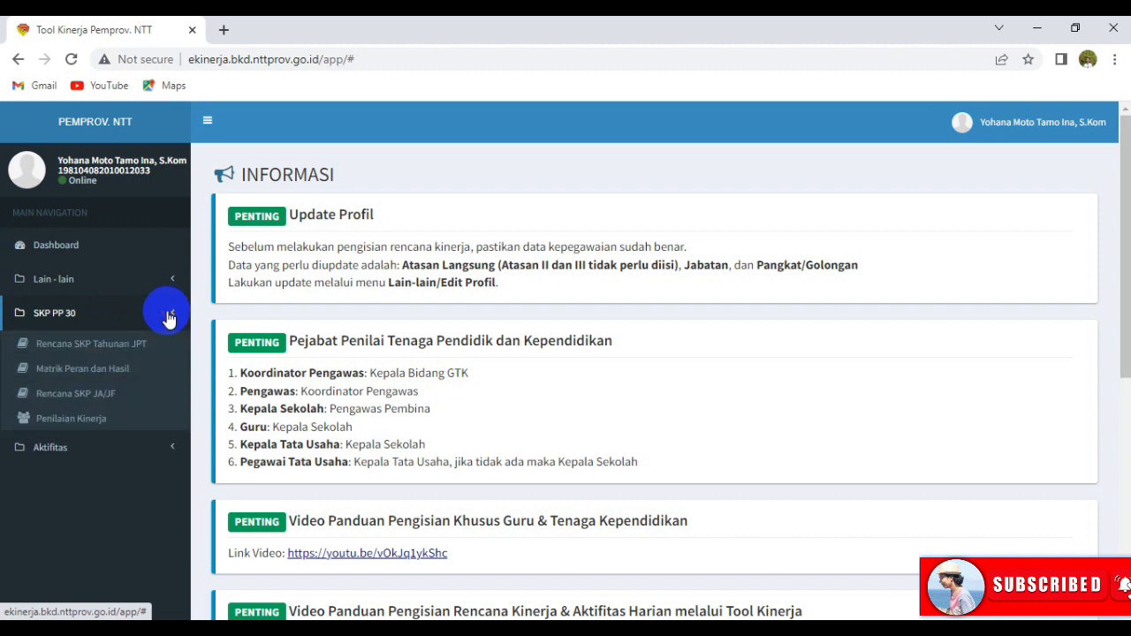
{"action": "left_click", "coordinate": [89, 398]}
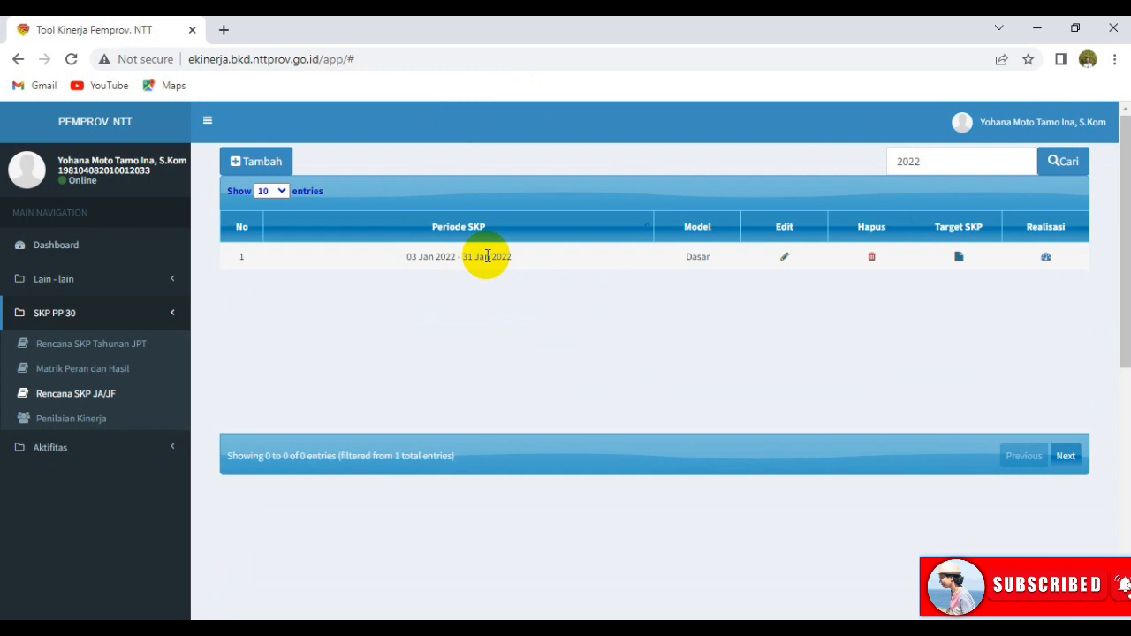
Add a Dasar-model SKP period from 2022-01-03 to 2022-01-31 and save it.
{"action": "left_click", "coordinate": [275, 164]}
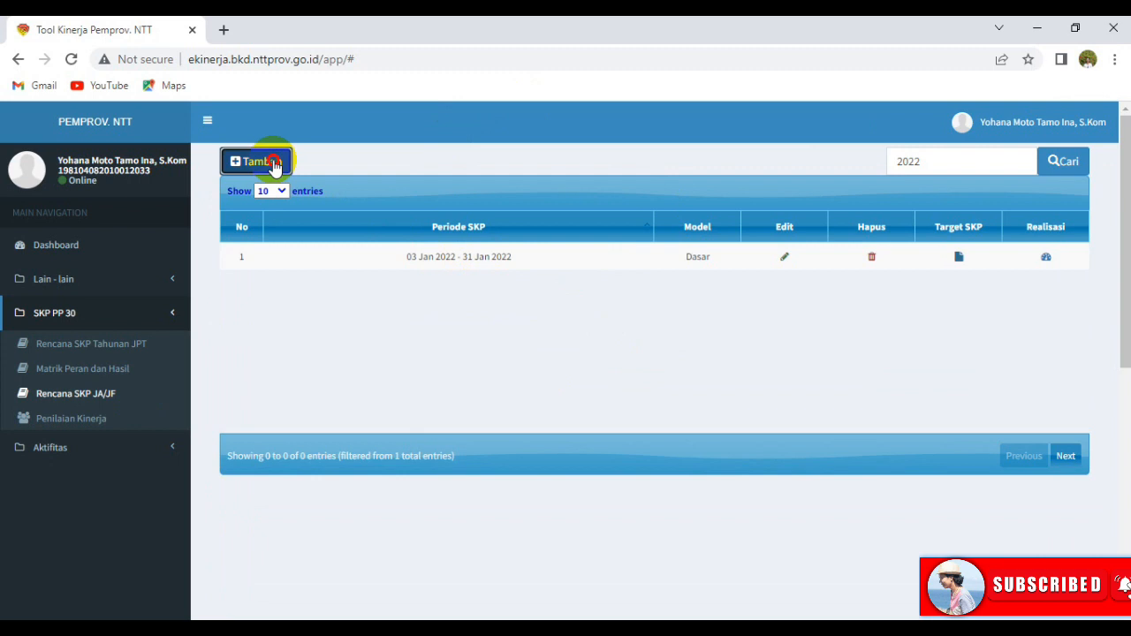
{"action": "left_click", "coordinate": [601, 167]}
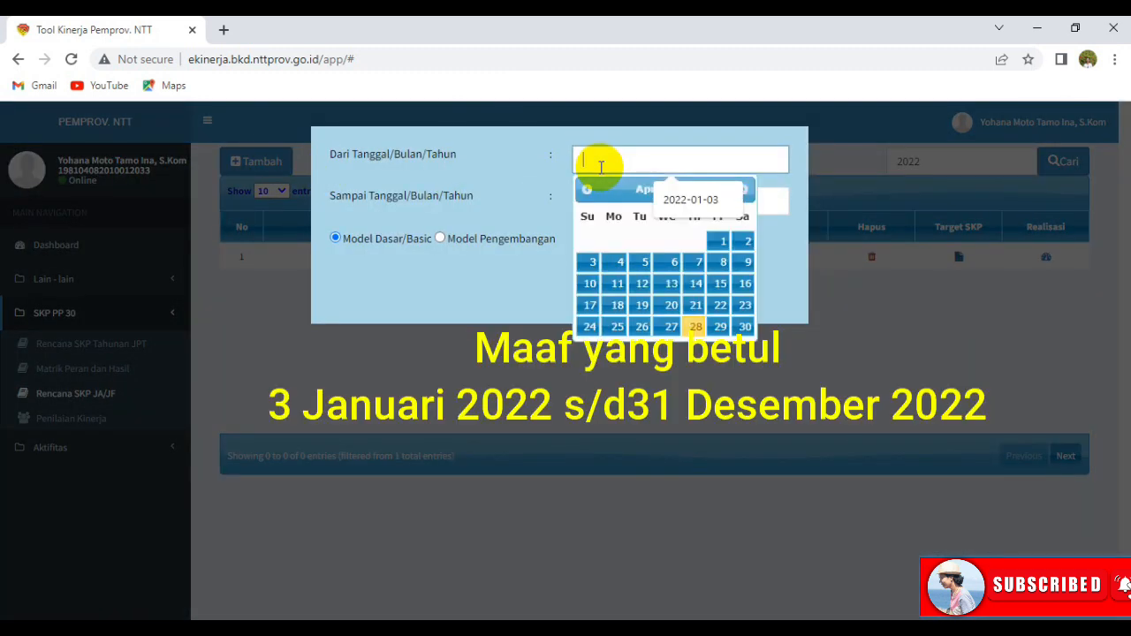
{"action": "left_click", "coordinate": [585, 190]}
{"action": "left_click", "coordinate": [584, 190]}
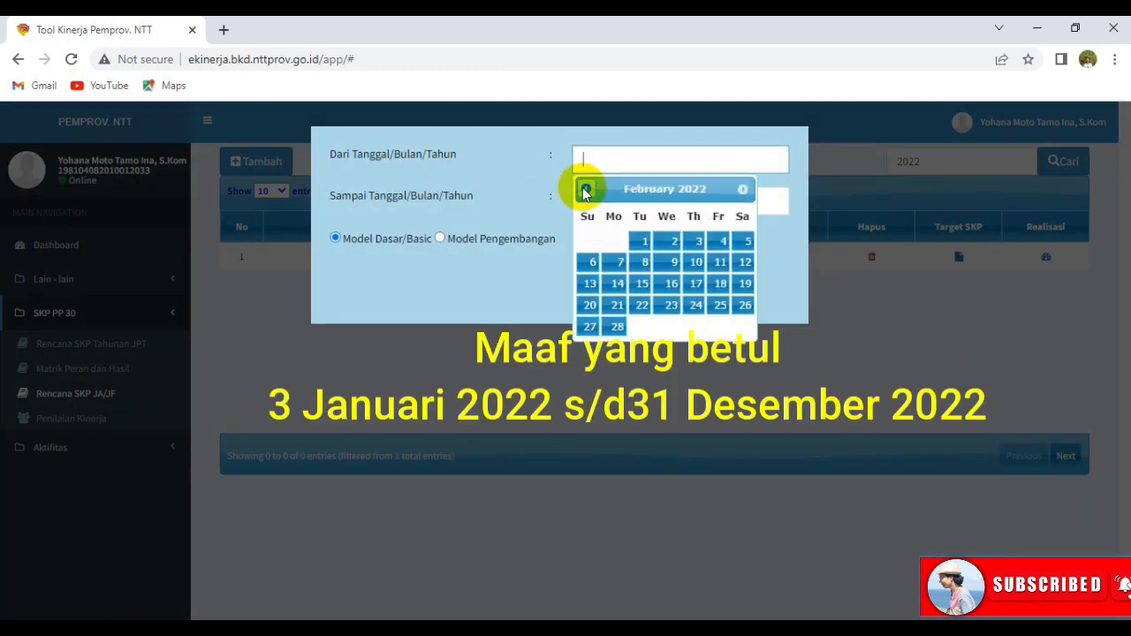
{"action": "left_click", "coordinate": [585, 190]}
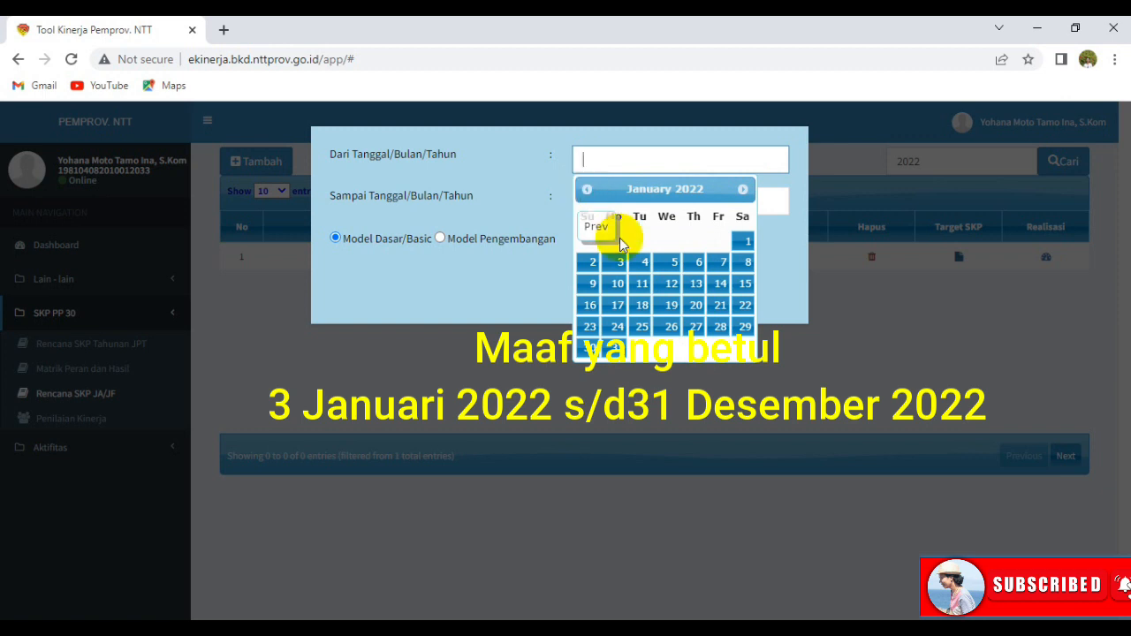
{"action": "left_click", "coordinate": [620, 262]}
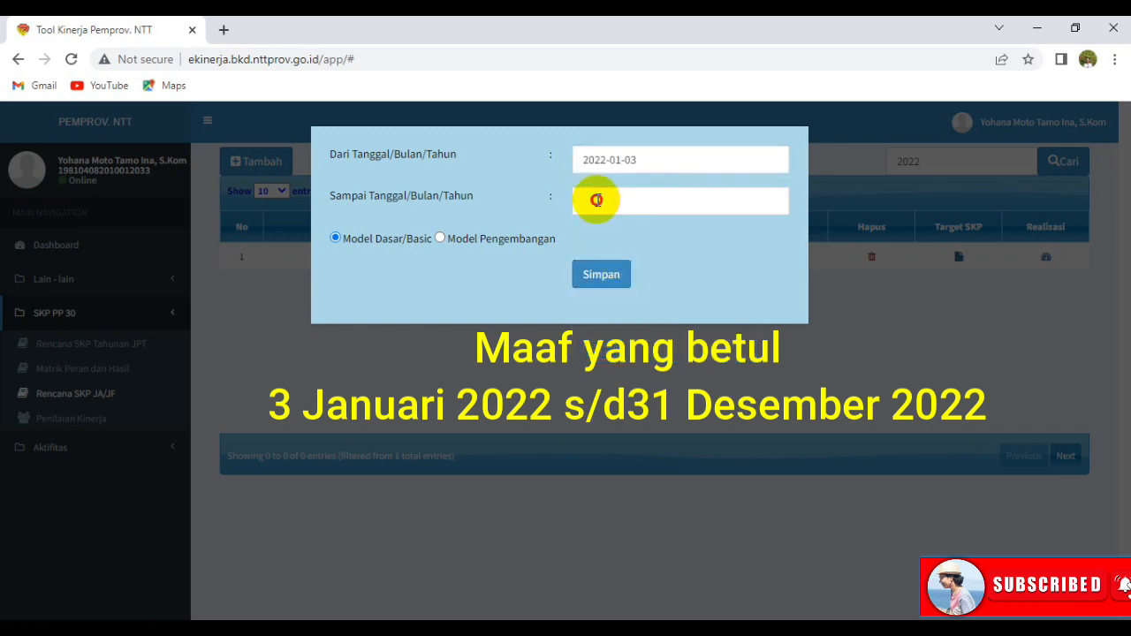
{"action": "left_click", "coordinate": [594, 199]}
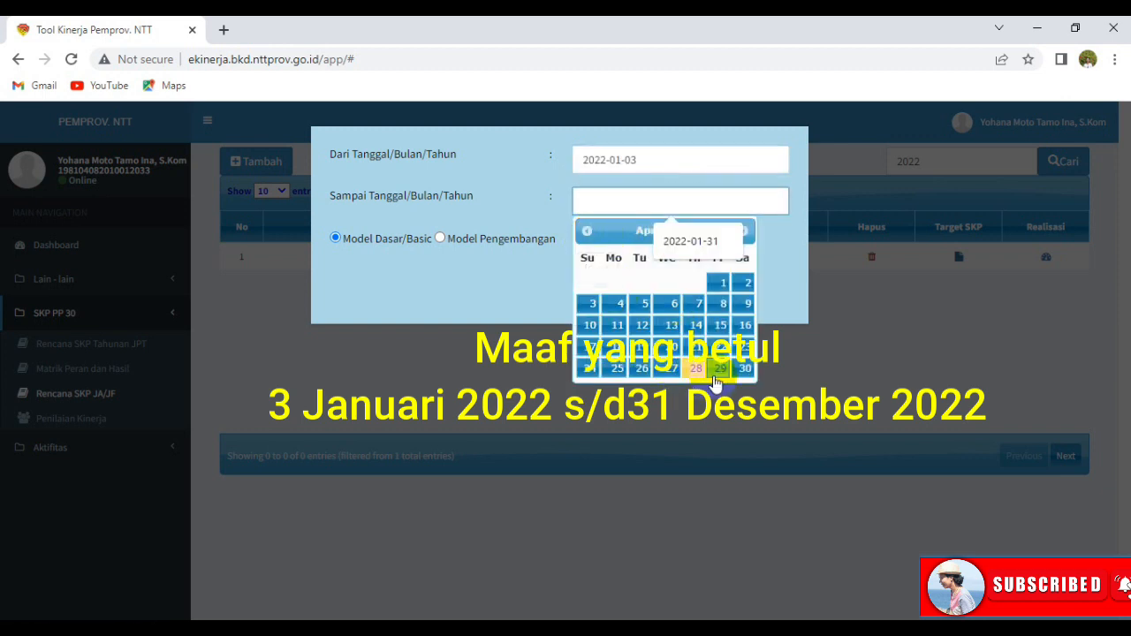
{"action": "left_click", "coordinate": [587, 231]}
{"action": "left_click", "coordinate": [587, 231]}
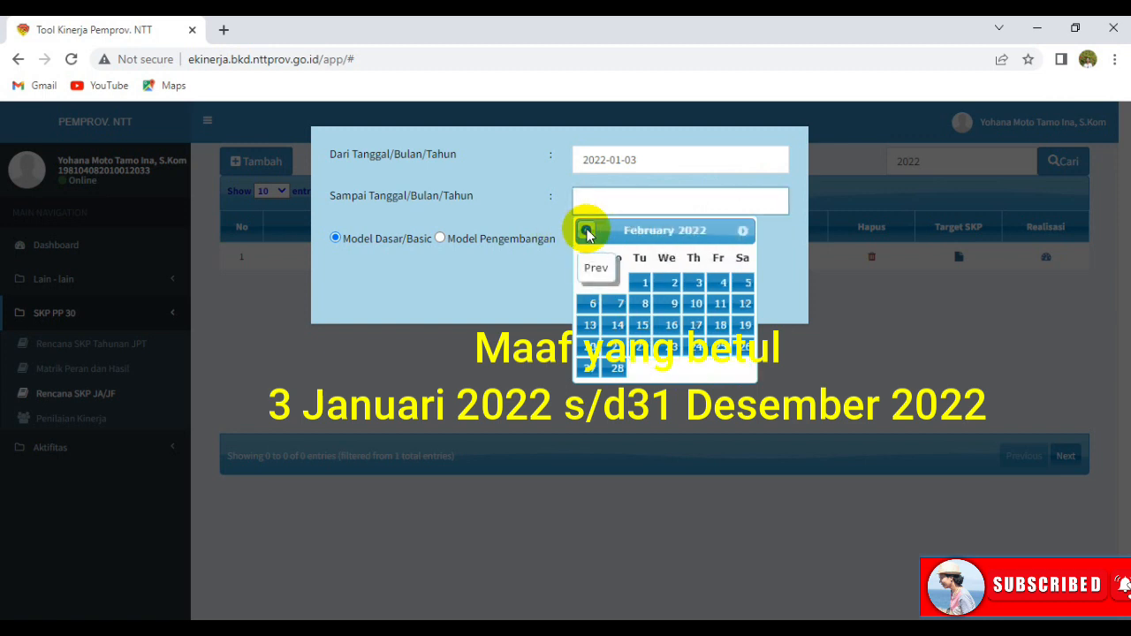
{"action": "left_click", "coordinate": [587, 231]}
{"action": "left_click", "coordinate": [616, 390]}
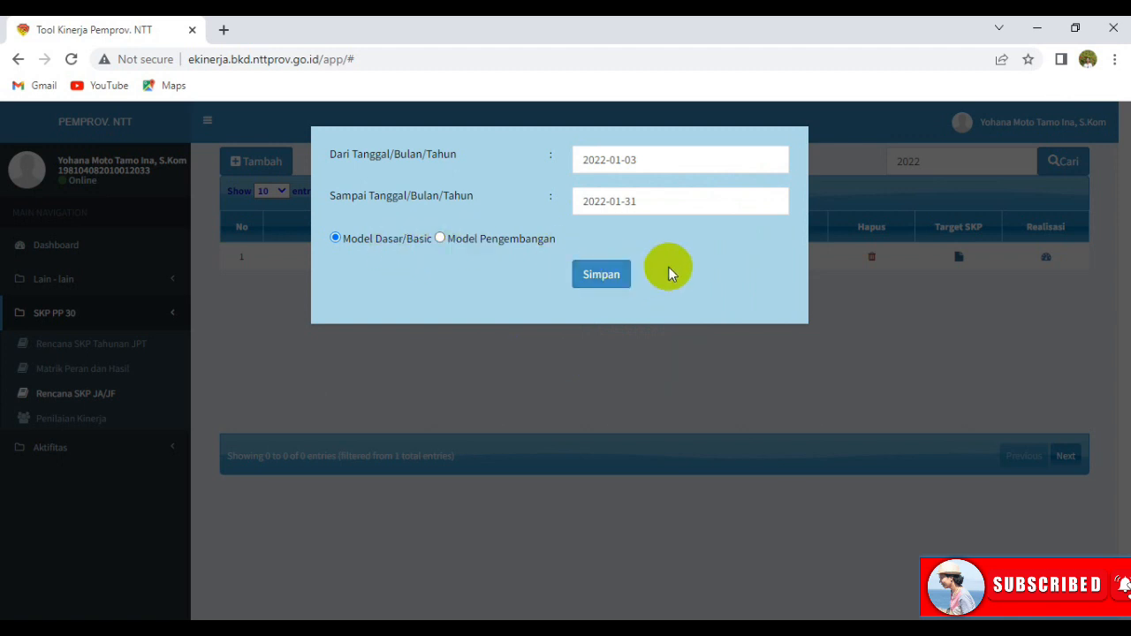
{"action": "left_click", "coordinate": [853, 297]}
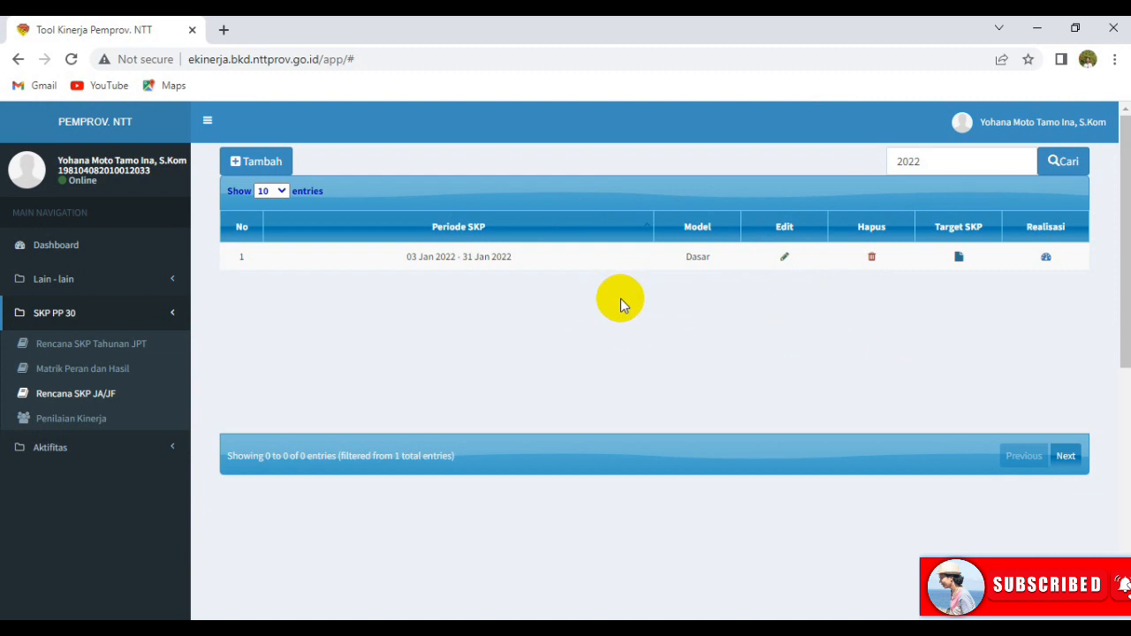
Bring up the Target SKP page for the 03 Jan–31 Jan 2022 plan and browse its RENCANA SKP table.
{"action": "left_click", "coordinate": [960, 258]}
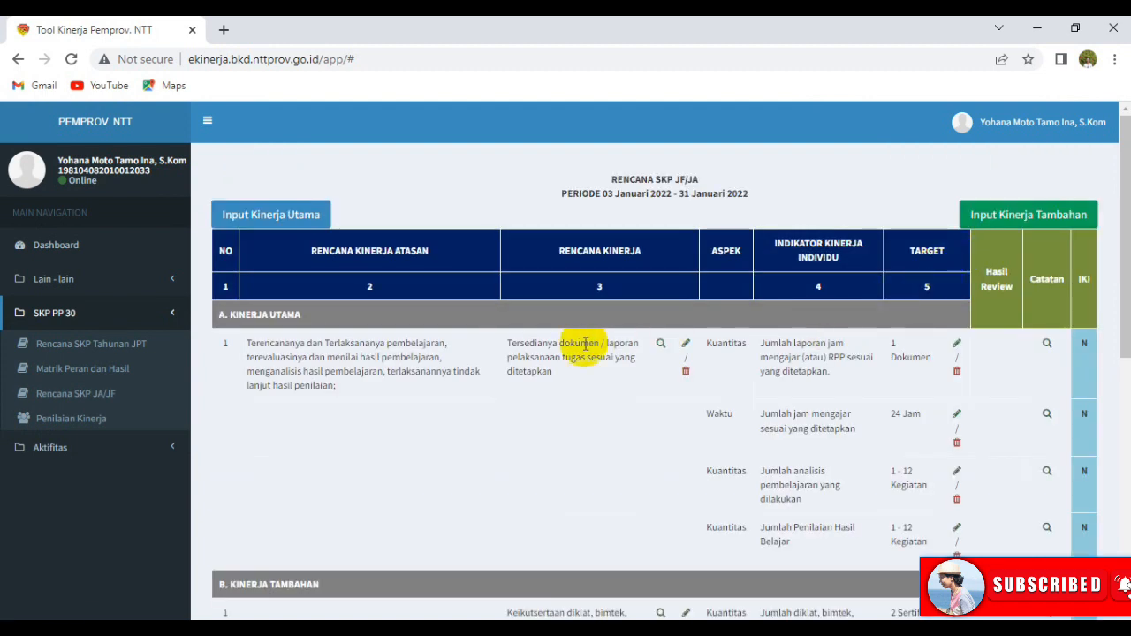
{"action": "scroll", "coordinate": [571, 342], "scroll_direction": "down", "scroll_amount": 2}
{"action": "scroll", "coordinate": [571, 342], "scroll_direction": "up", "scroll_amount": 2}
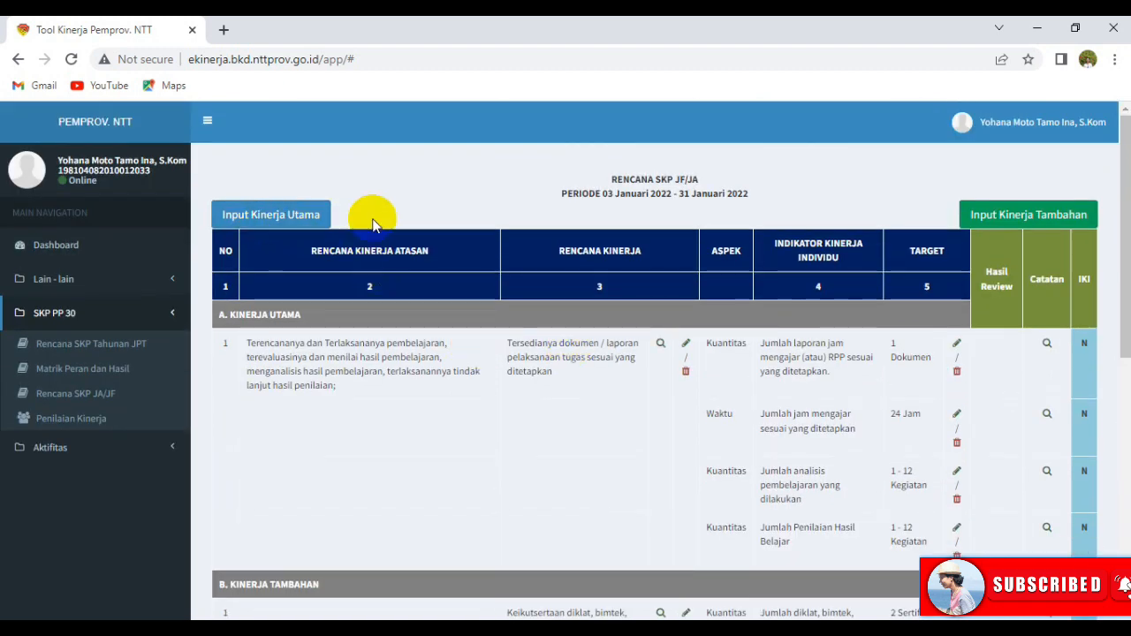
{"action": "scroll", "coordinate": [673, 369], "scroll_direction": "down", "scroll_amount": 1}
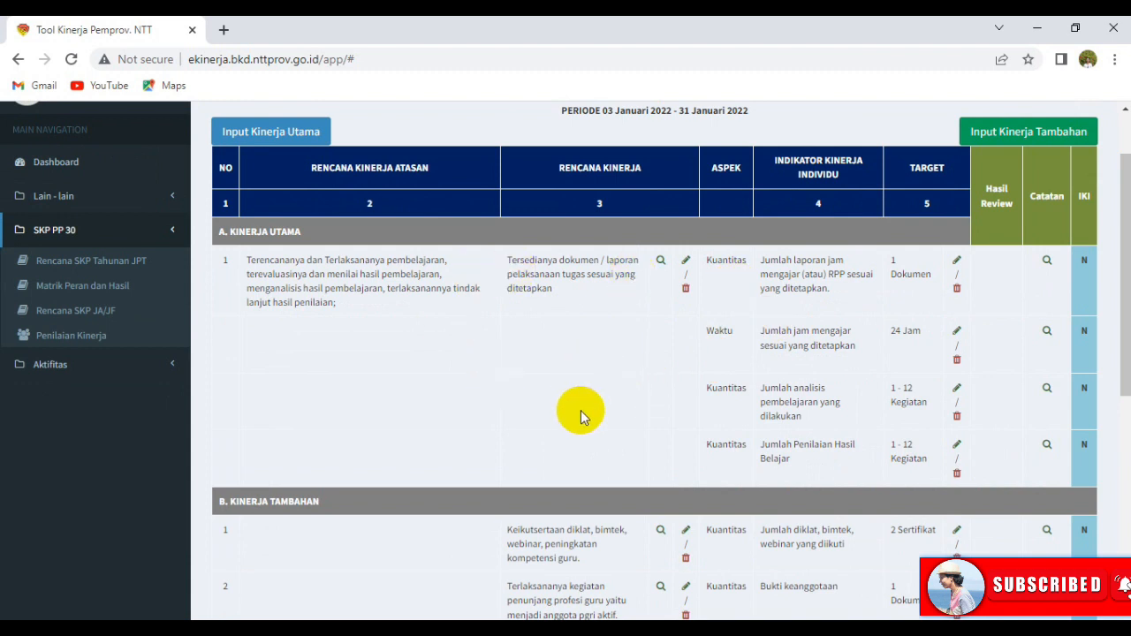
{"action": "scroll", "coordinate": [580, 410], "scroll_direction": "down", "scroll_amount": 3}
{"action": "scroll", "coordinate": [523, 387], "scroll_direction": "up", "scroll_amount": 3}
{"action": "left_click", "coordinate": [280, 132]}
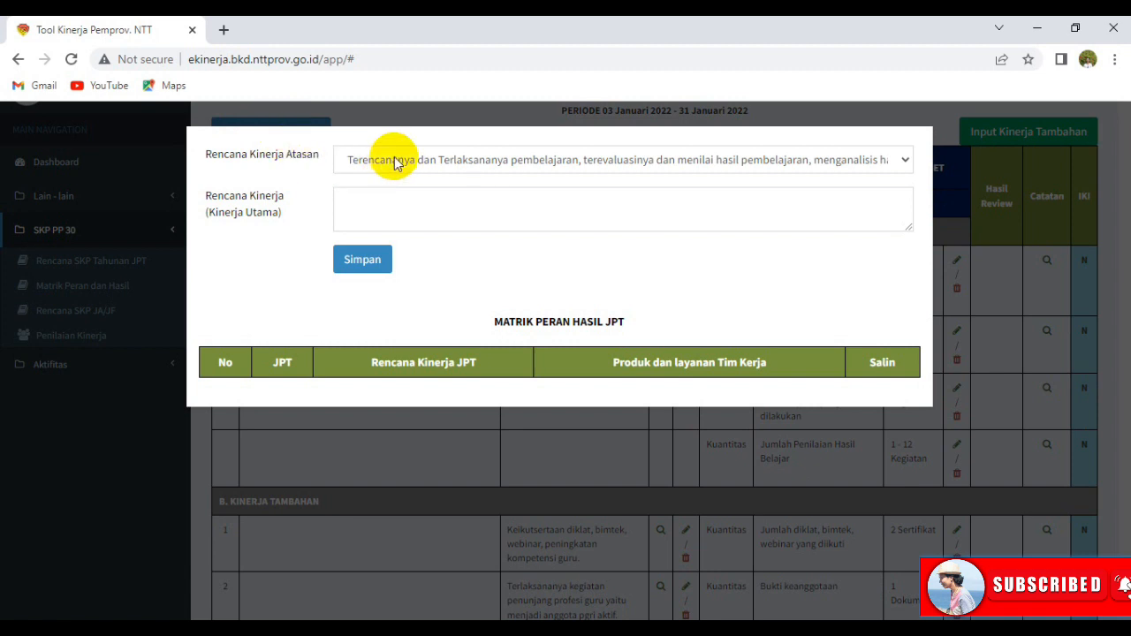
{"action": "left_click", "coordinate": [395, 162]}
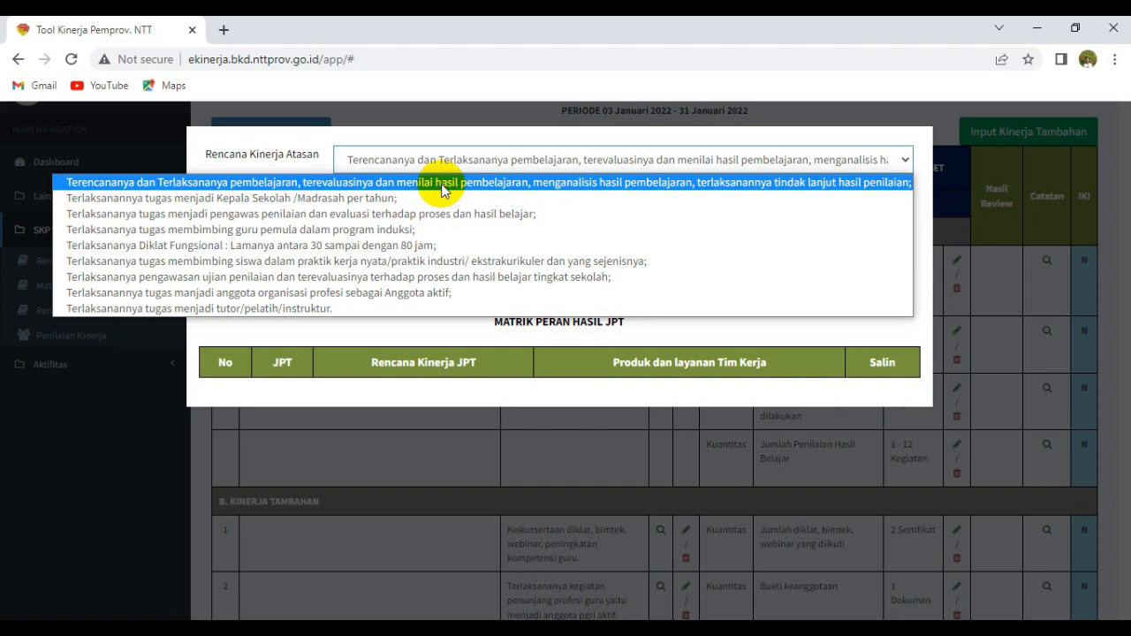
{"action": "left_click", "coordinate": [443, 183]}
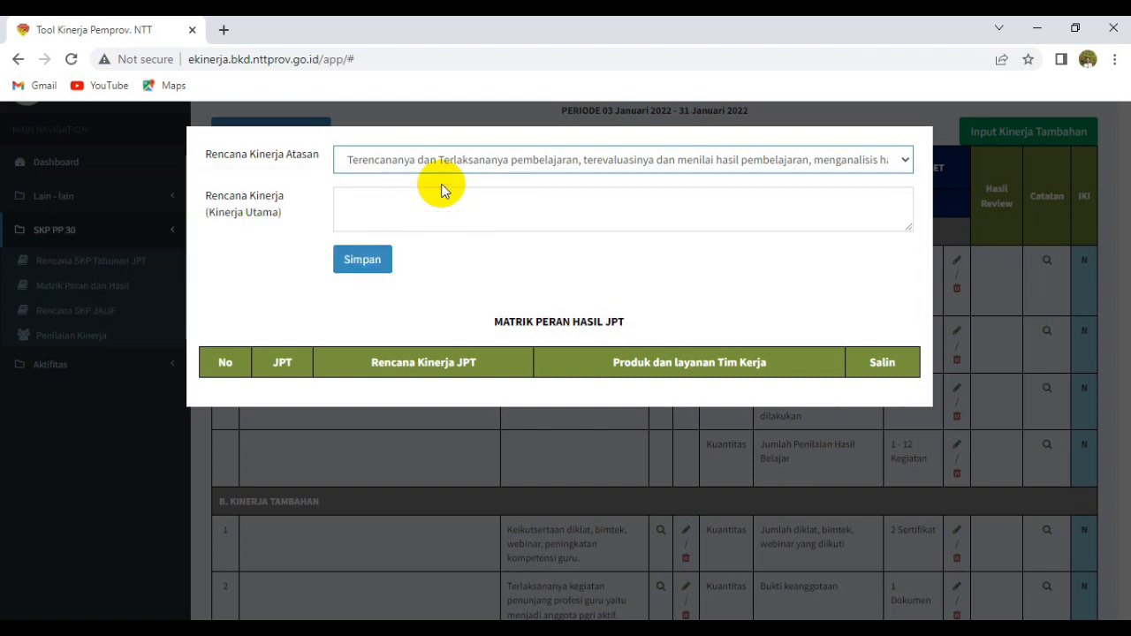
{"action": "left_click", "coordinate": [401, 206]}
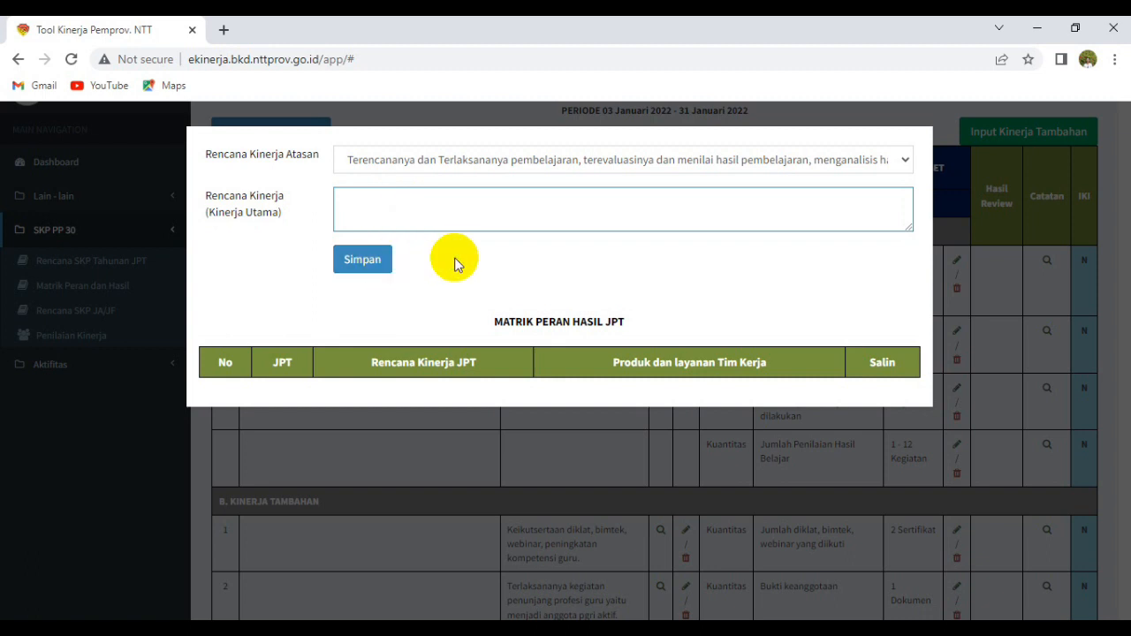
{"action": "left_click", "coordinate": [948, 219]}
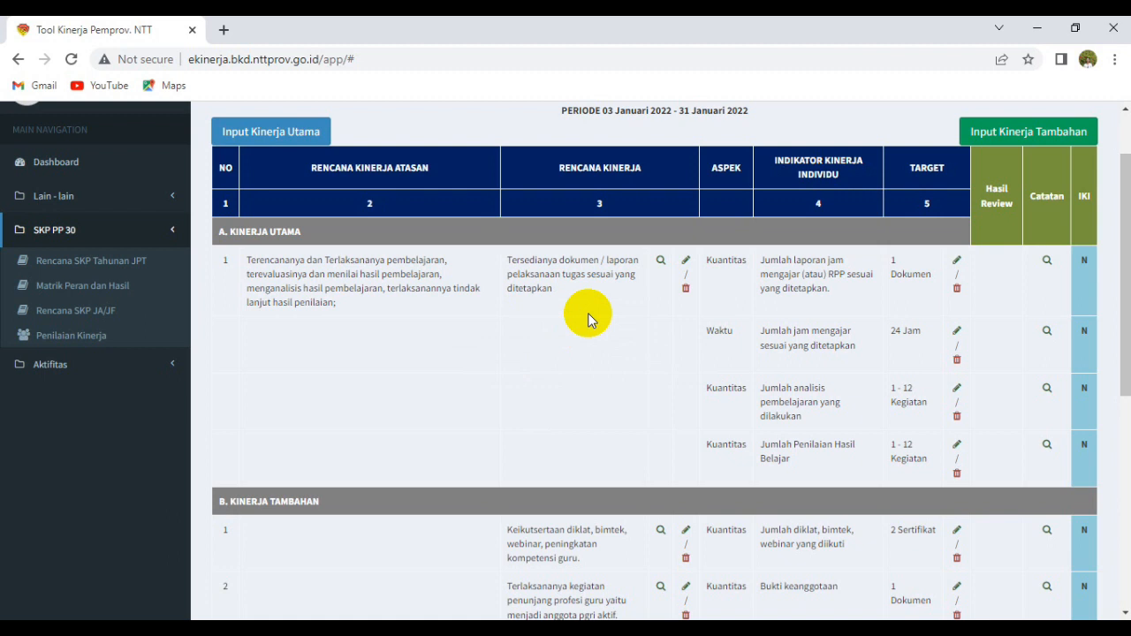
{"action": "left_click", "coordinate": [759, 172]}
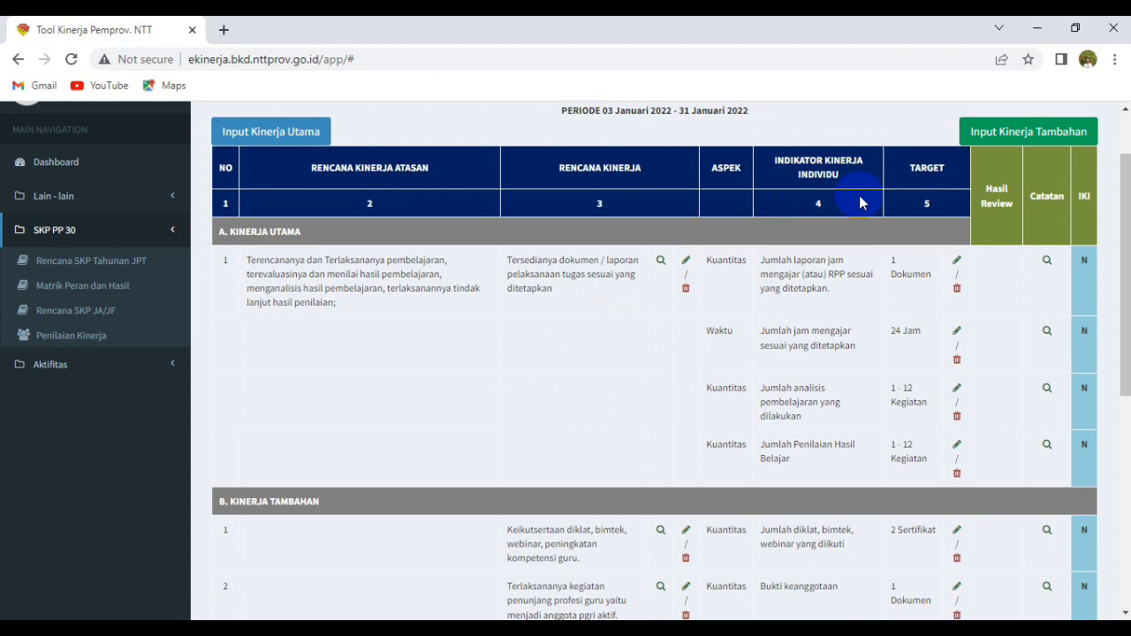
{"action": "left_click", "coordinate": [662, 262]}
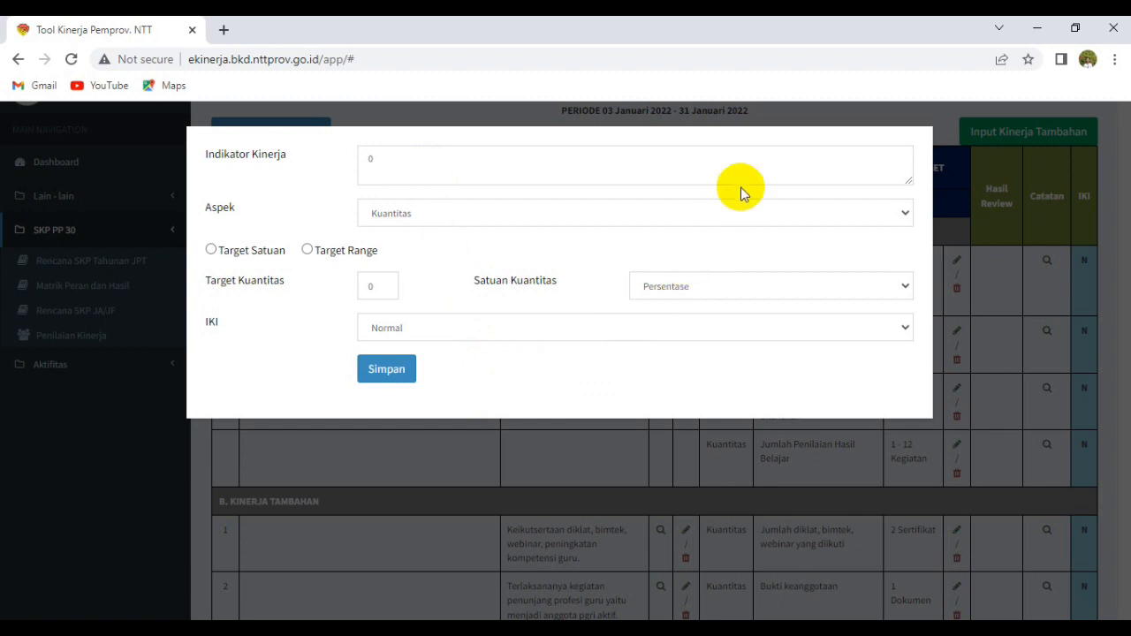
{"action": "left_click", "coordinate": [797, 122]}
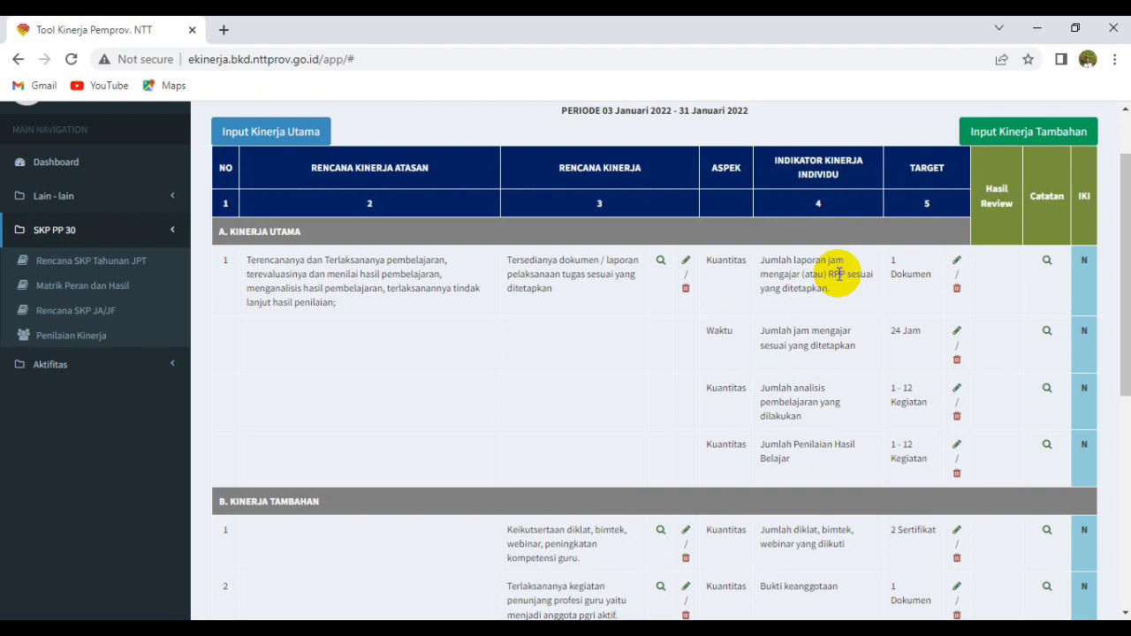
Resave the 'Jumlah laporan jam mengajar (atau) RPP' indicator with its 1 Dokumen target, confirming the update.
{"action": "left_click", "coordinate": [957, 262]}
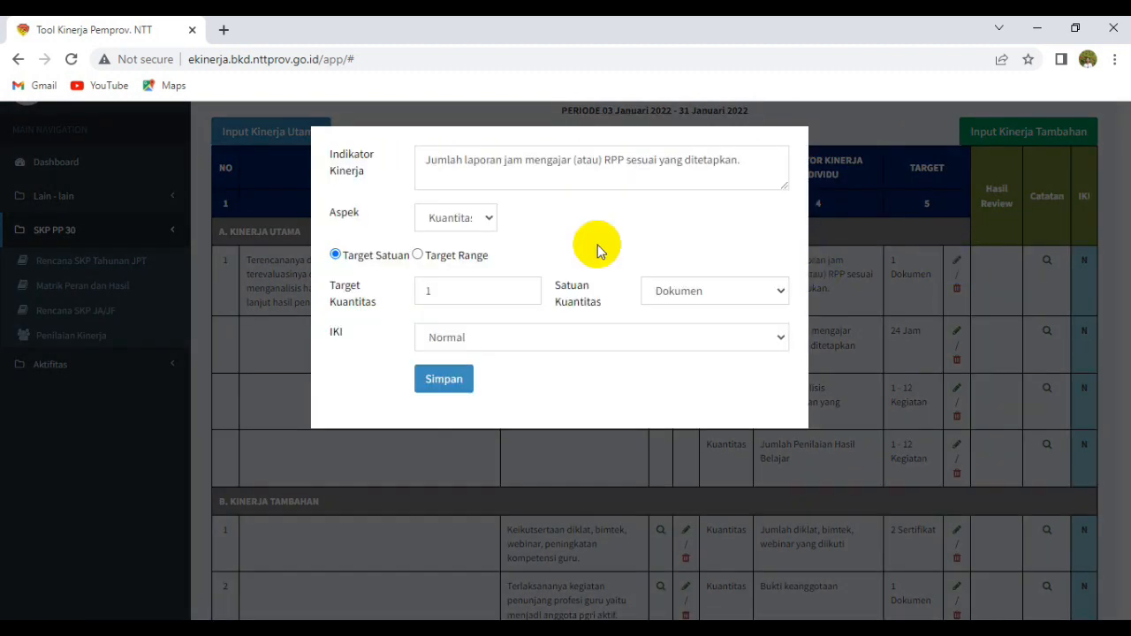
{"action": "left_click", "coordinate": [653, 159]}
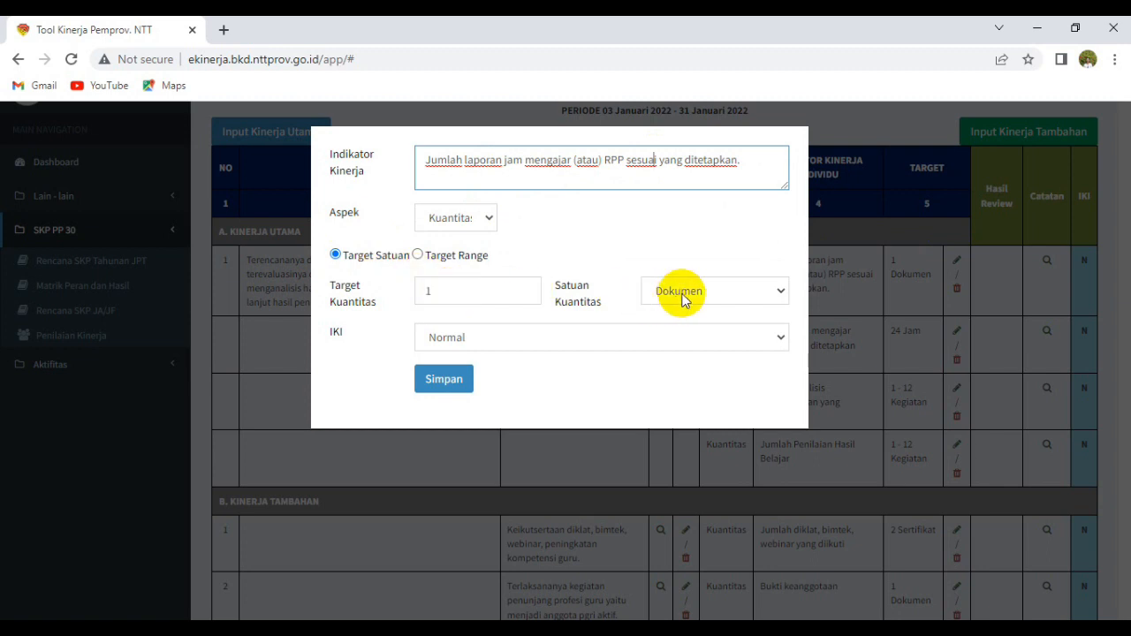
{"action": "left_click", "coordinate": [448, 382]}
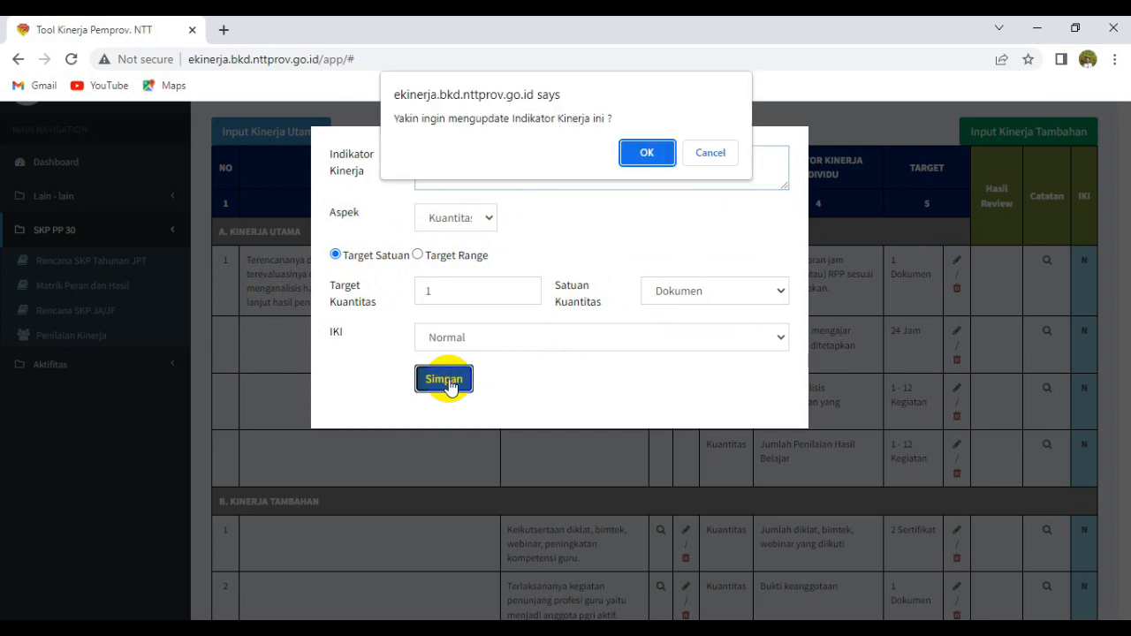
{"action": "left_click", "coordinate": [646, 154]}
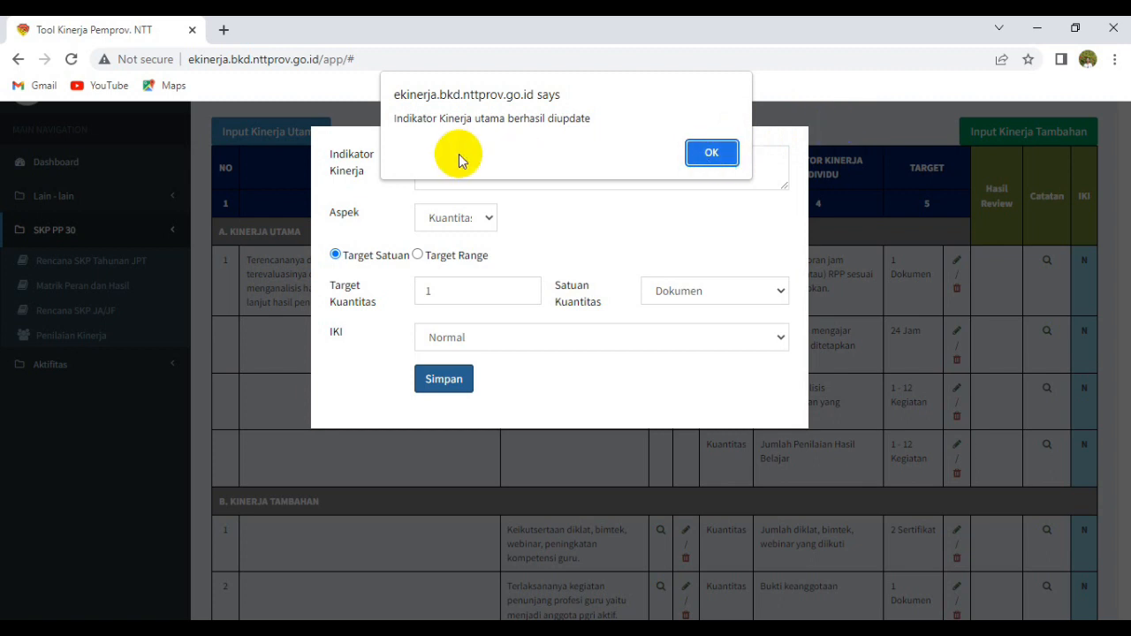
{"action": "left_click", "coordinate": [701, 152]}
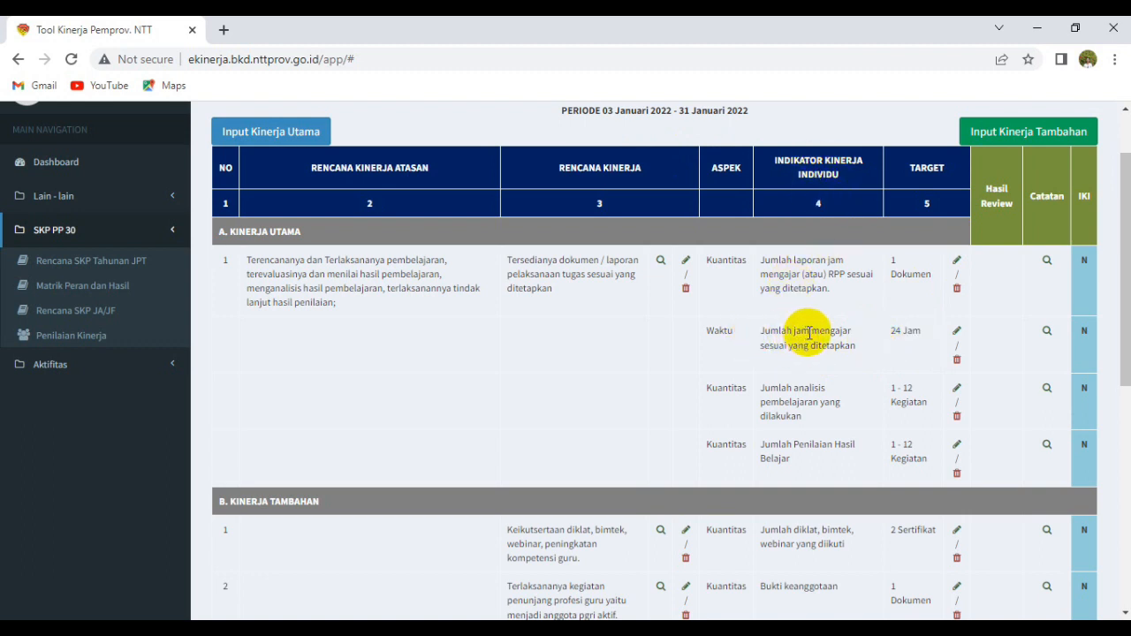
Resave the 'Jumlah jam mengajar' indicator keeping aspect Waktu and target 24 Jam.
{"action": "left_click", "coordinate": [957, 332]}
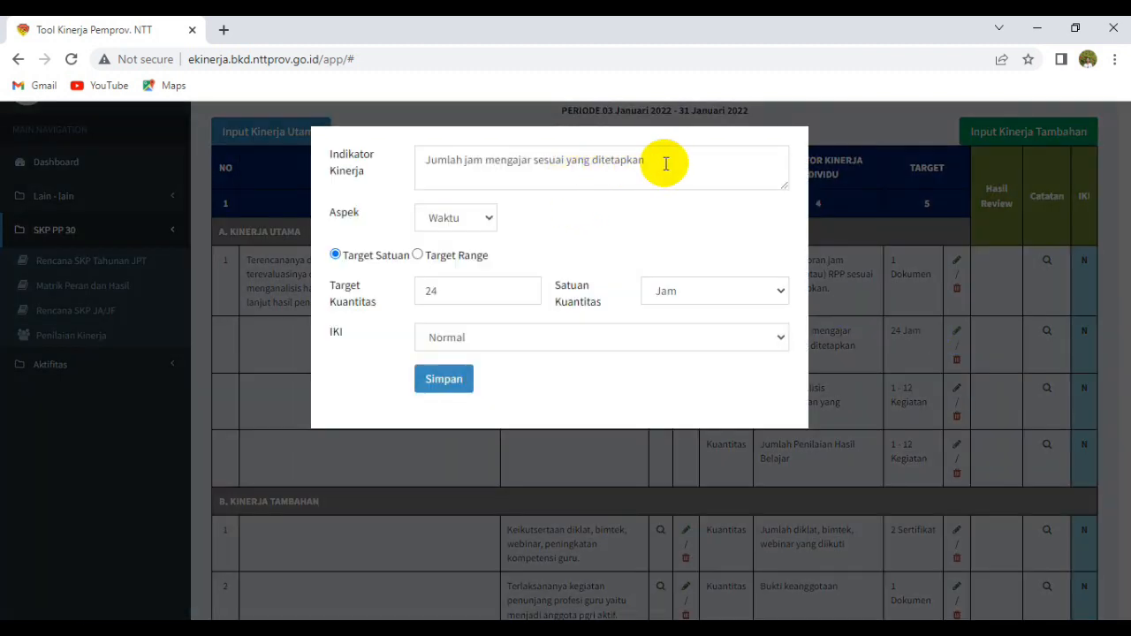
{"action": "left_click", "coordinate": [489, 222]}
{"action": "left_click", "coordinate": [488, 223]}
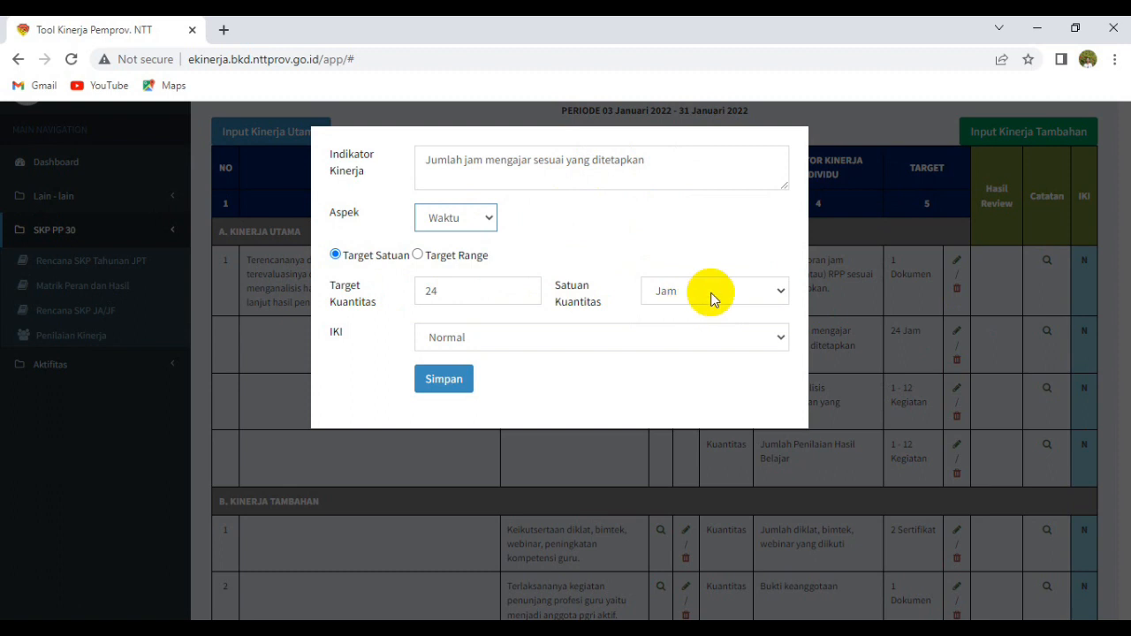
{"action": "left_click", "coordinate": [444, 382]}
{"action": "left_click", "coordinate": [646, 149]}
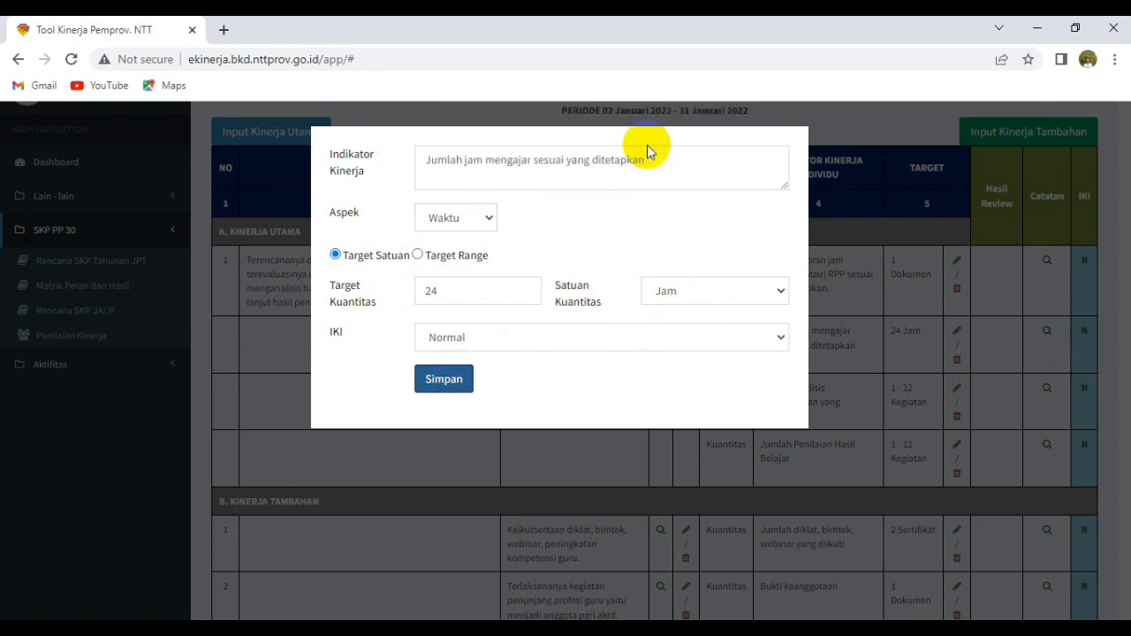
{"action": "left_click", "coordinate": [707, 154]}
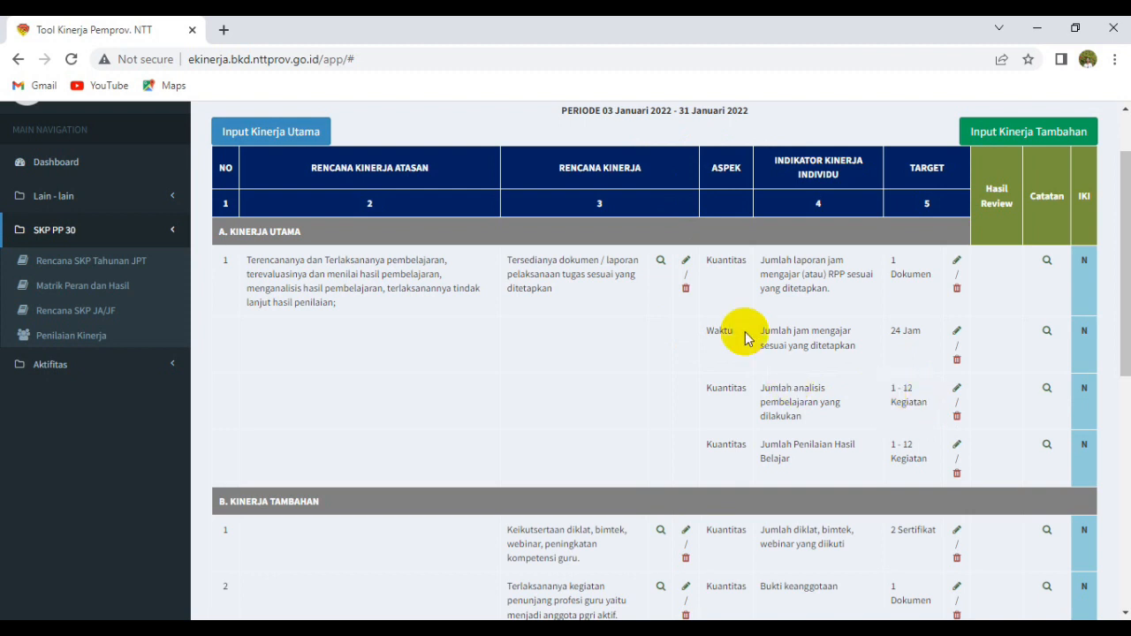
Set the Jumlah analisis pembelajaran indicator's target range to 1 - 1 Kegiatan and save.
{"action": "left_click", "coordinate": [957, 389]}
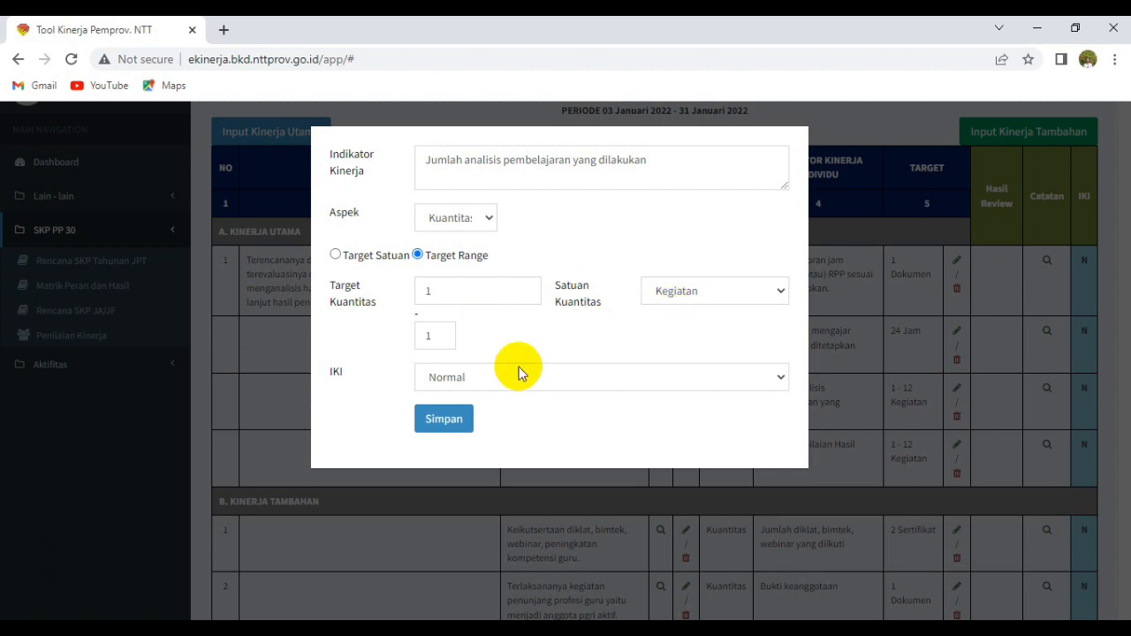
{"action": "left_click", "coordinate": [451, 423]}
{"action": "left_click", "coordinate": [648, 151]}
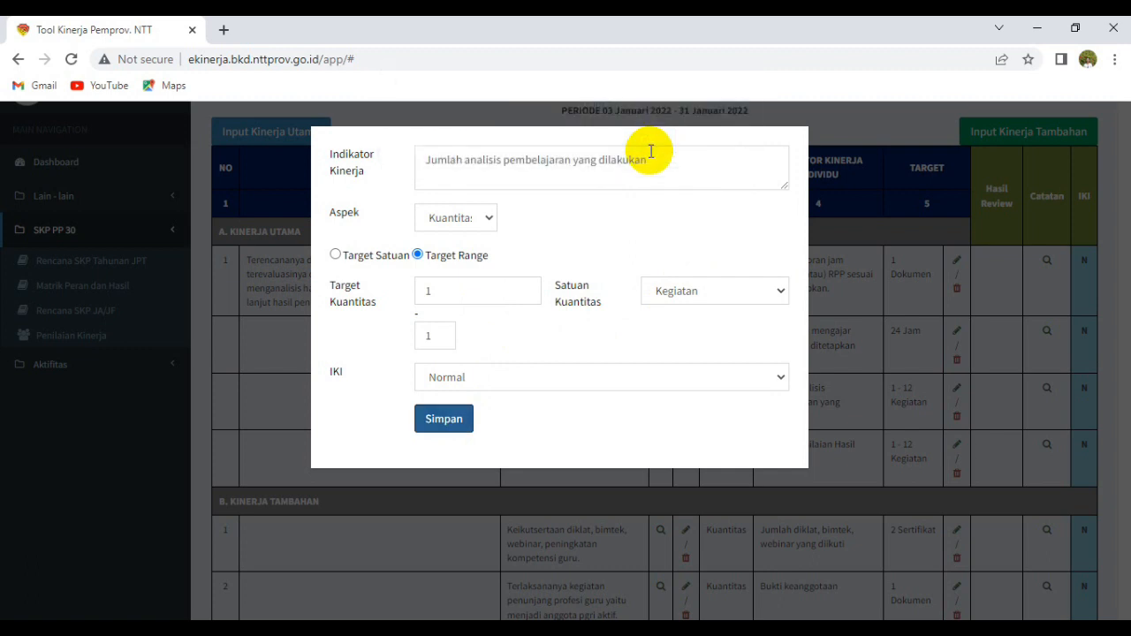
{"action": "left_click", "coordinate": [709, 151]}
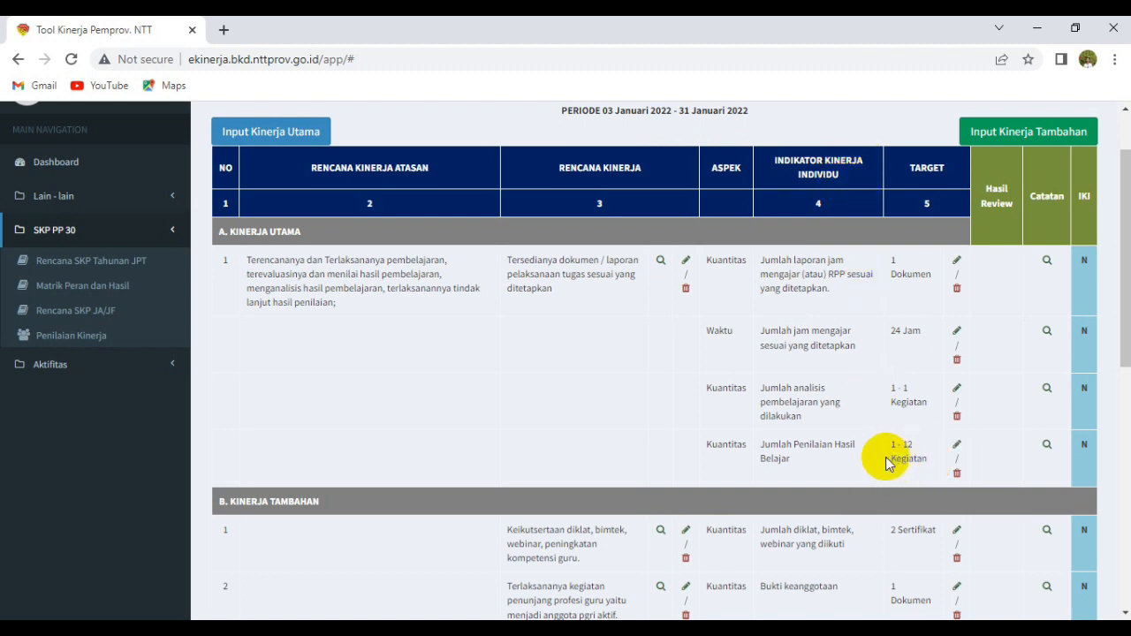
Set the Jumlah Penilaian Hasil Belajar indicator's target range to 1 - 1 Kegiatan and save.
{"action": "left_click", "coordinate": [956, 445]}
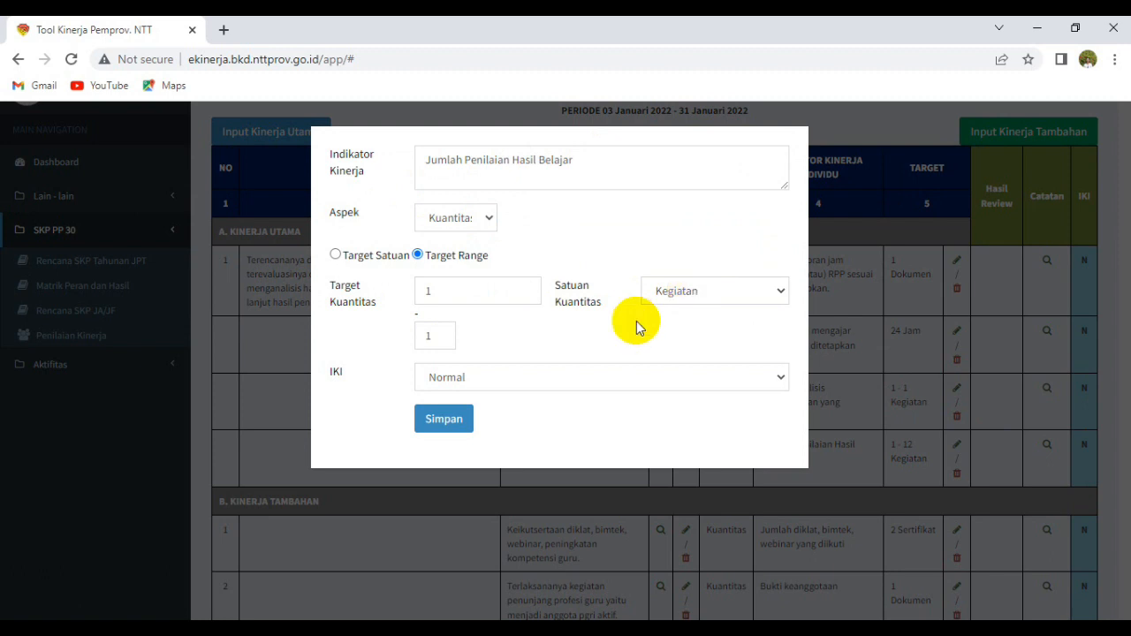
{"action": "left_click", "coordinate": [449, 420]}
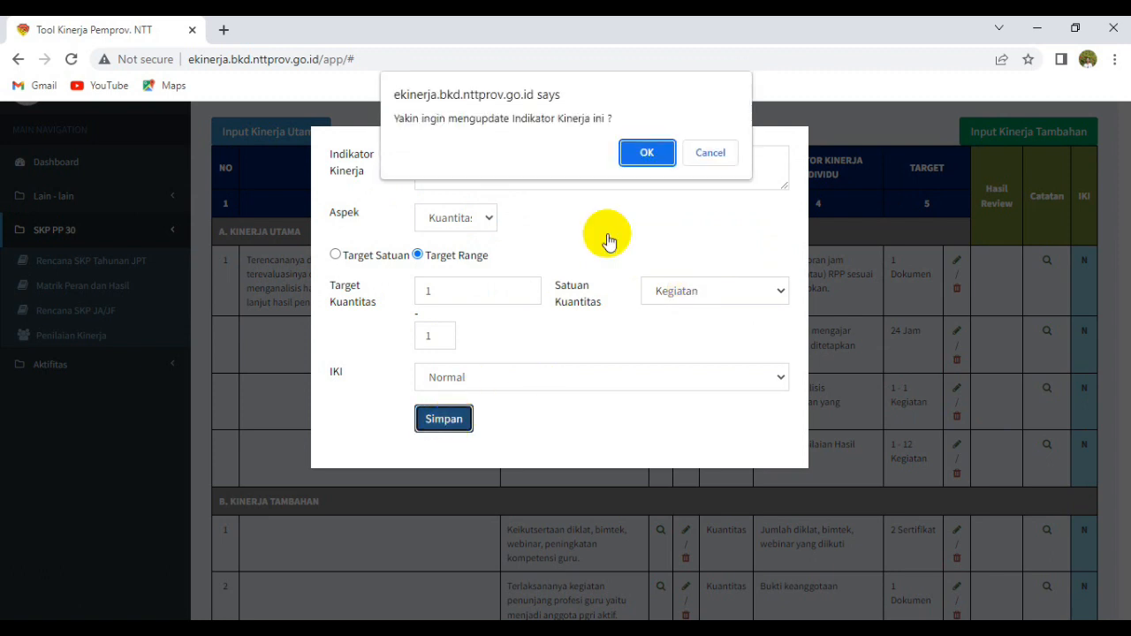
{"action": "left_click", "coordinate": [644, 152]}
{"action": "left_click", "coordinate": [711, 153]}
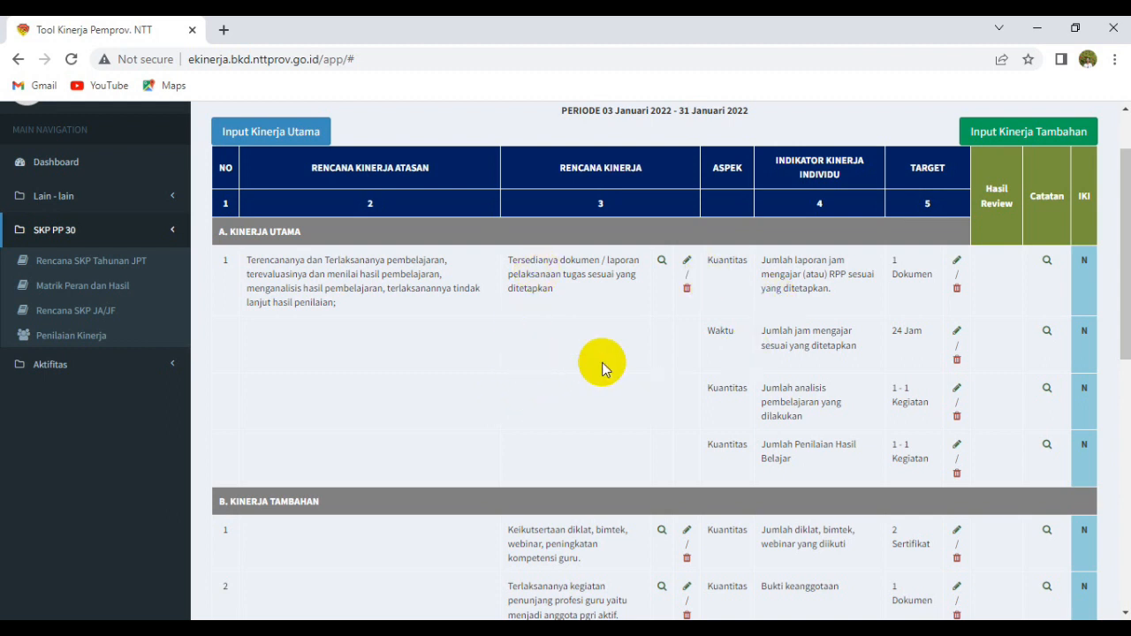
Re-save the first Kinerja Tambahan plan item for January 2022 and confirm the update.
{"action": "scroll", "coordinate": [602, 367], "scroll_direction": "down", "scroll_amount": 1}
{"action": "scroll", "coordinate": [586, 295], "scroll_direction": "up", "scroll_amount": 1}
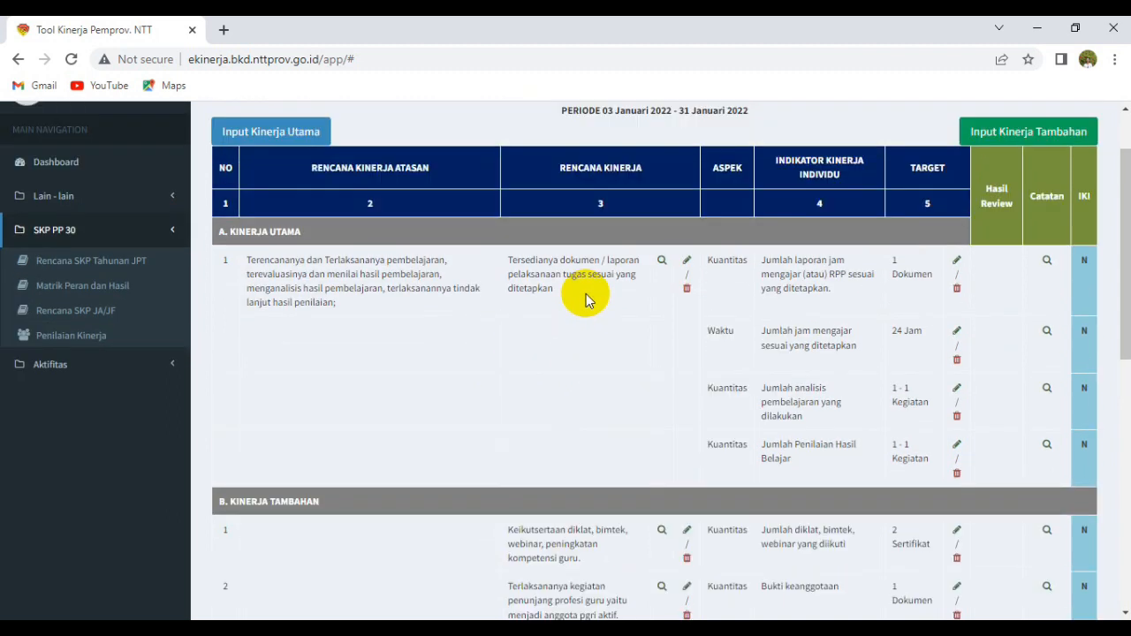
{"action": "left_click", "coordinate": [992, 142]}
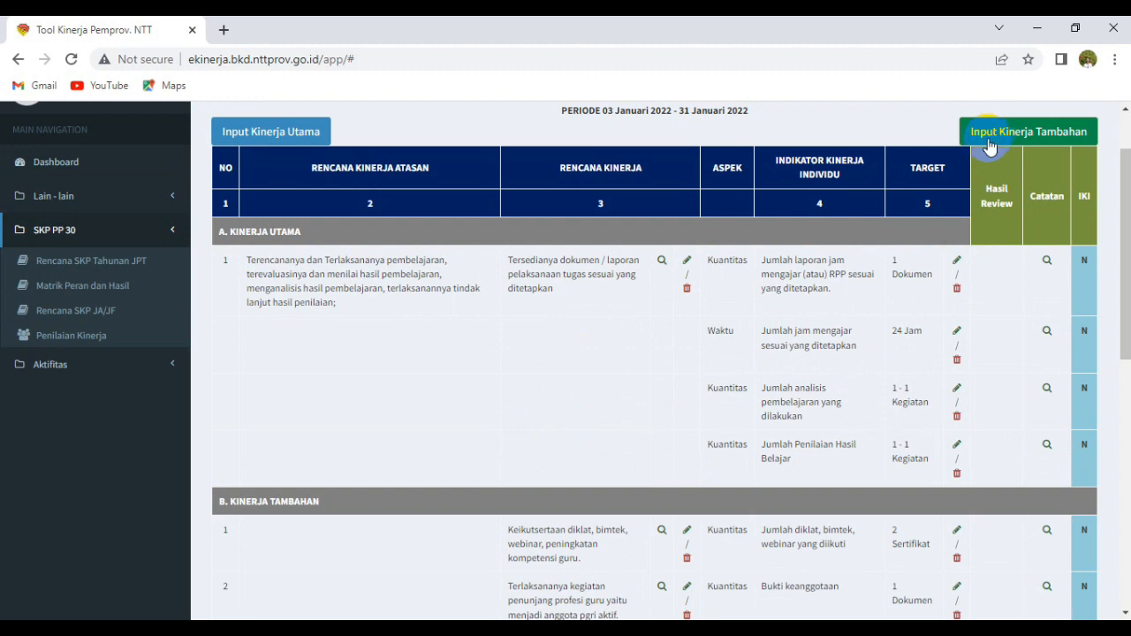
{"action": "scroll", "coordinate": [657, 388], "scroll_direction": "down", "scroll_amount": 1}
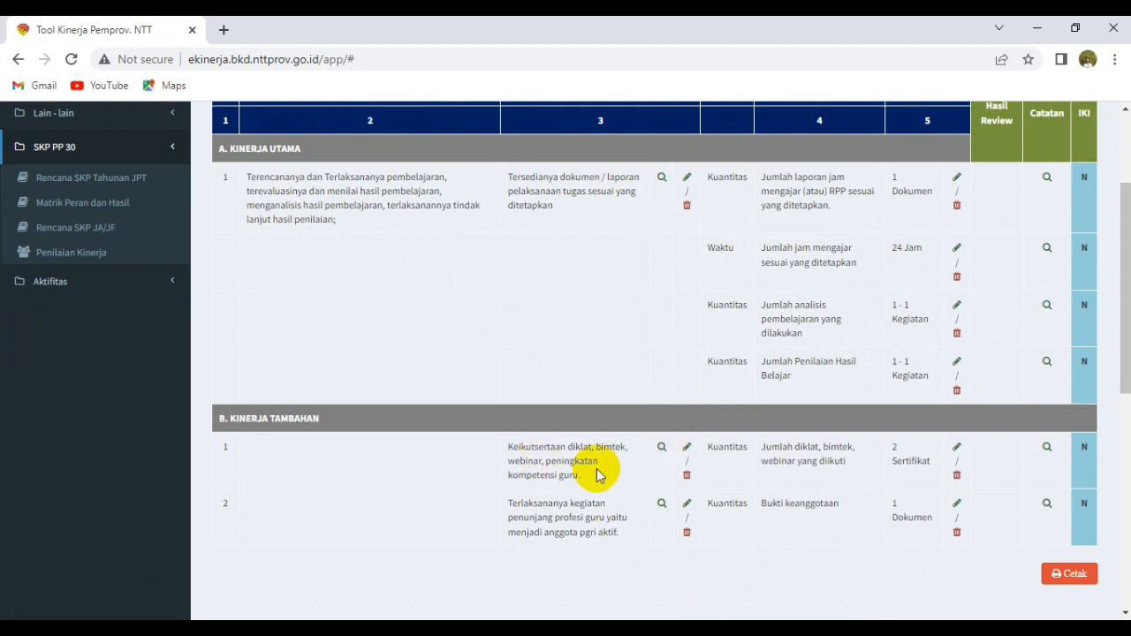
{"action": "left_click", "coordinate": [688, 453]}
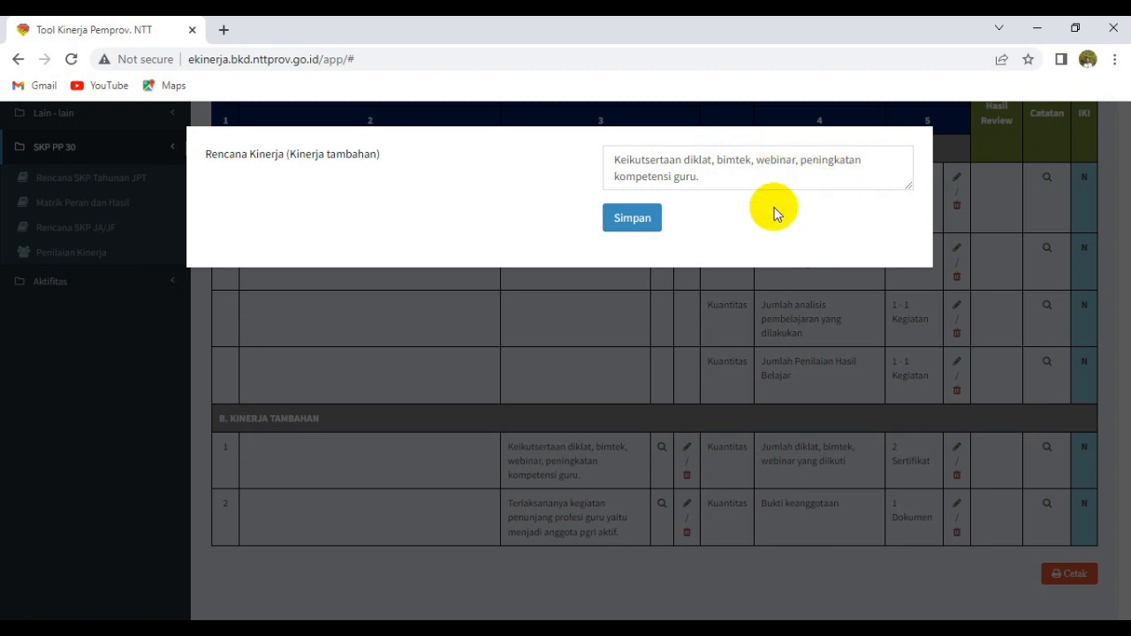
{"action": "left_click", "coordinate": [633, 220]}
{"action": "left_click", "coordinate": [648, 152]}
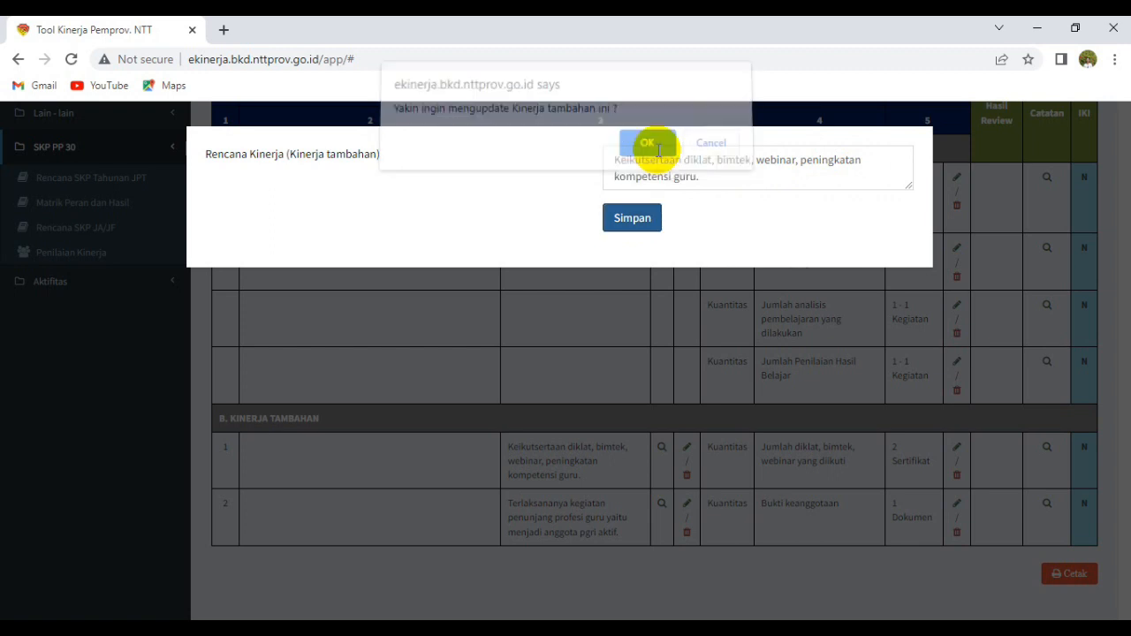
{"action": "left_click", "coordinate": [691, 153]}
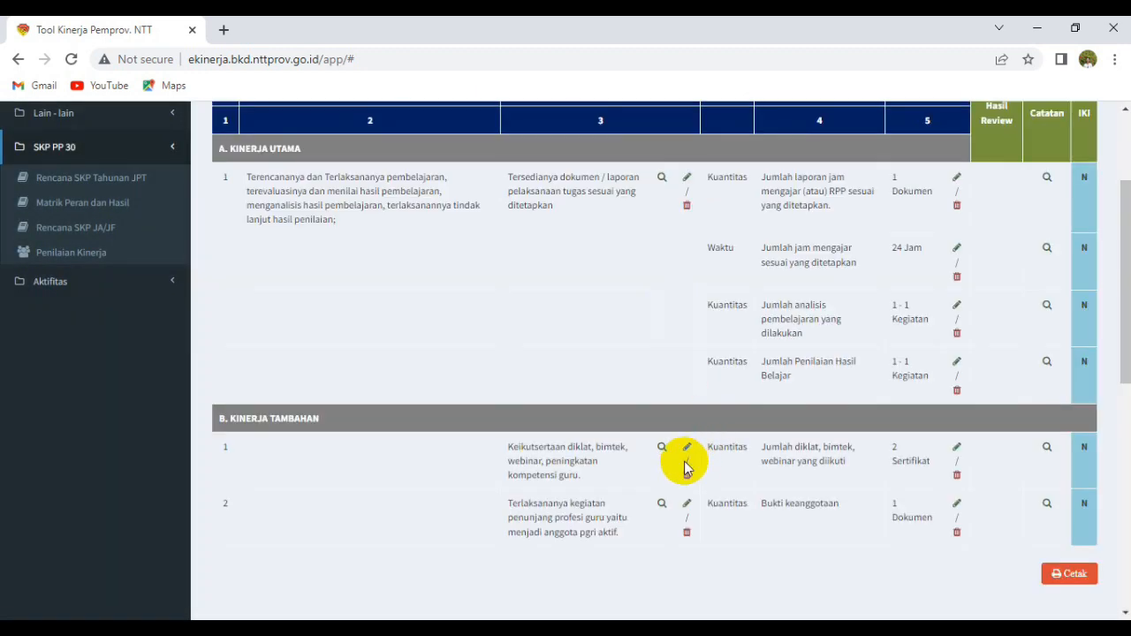
Re-save its 'Jumlah diklat, bimtek, webinar yang diikuti' indicator with a 2 Sertifikat target.
{"action": "left_click", "coordinate": [959, 456]}
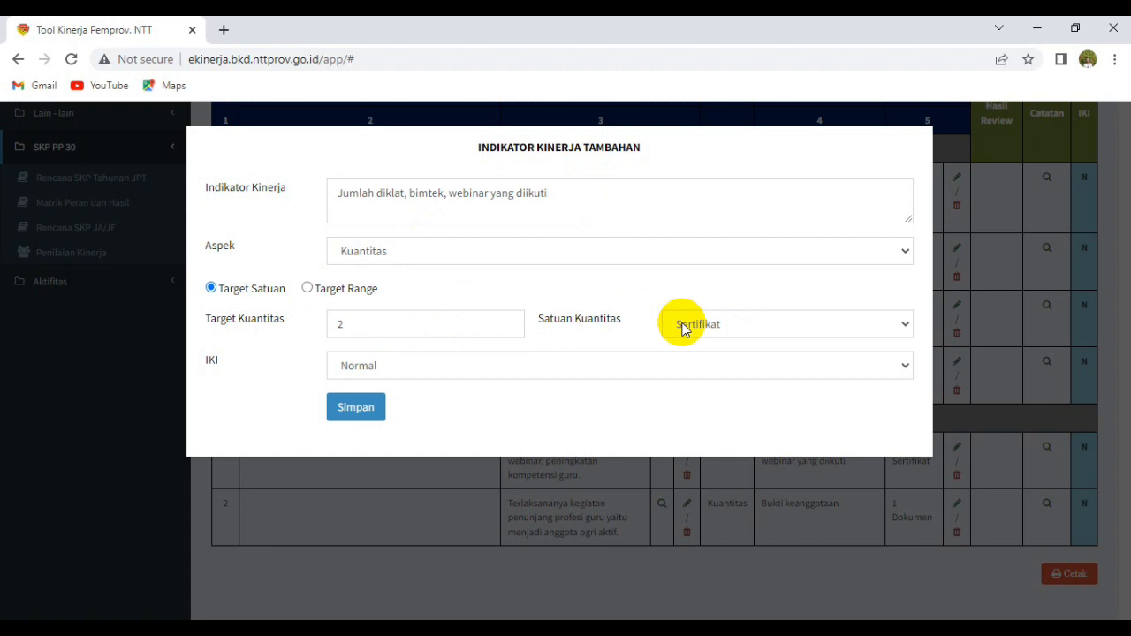
{"action": "left_click", "coordinate": [352, 411]}
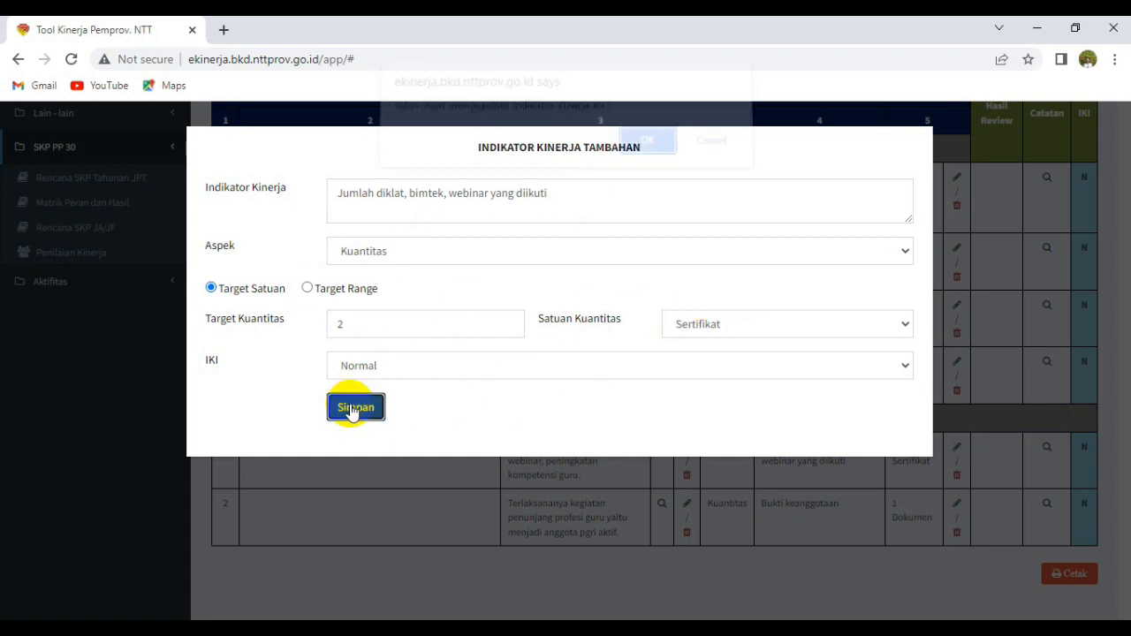
{"action": "left_click", "coordinate": [646, 153]}
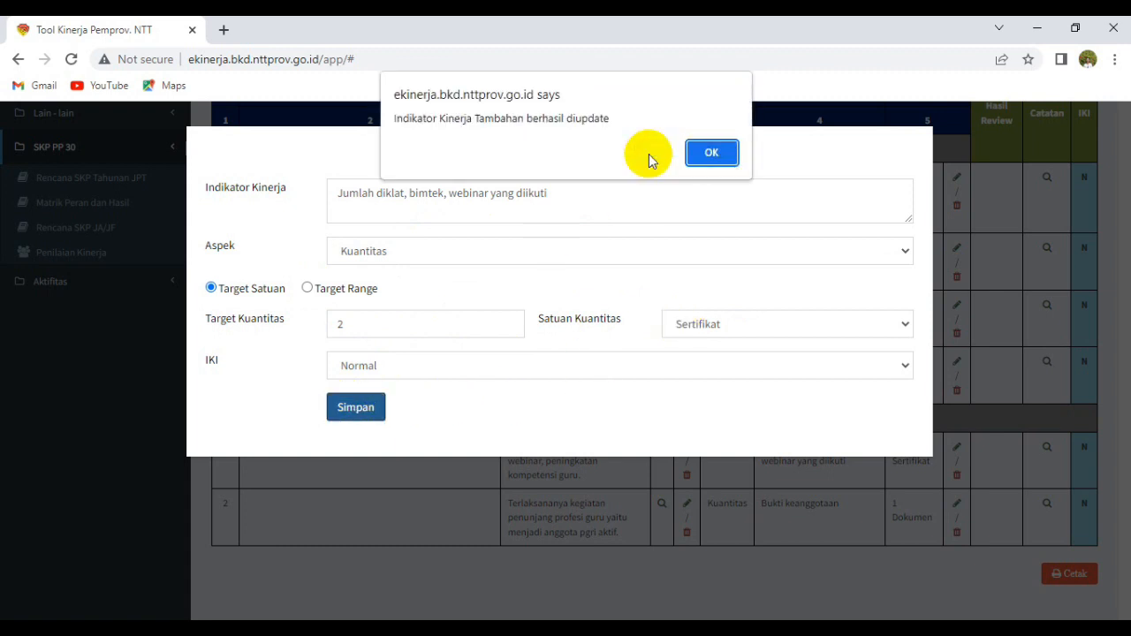
{"action": "left_click", "coordinate": [710, 152]}
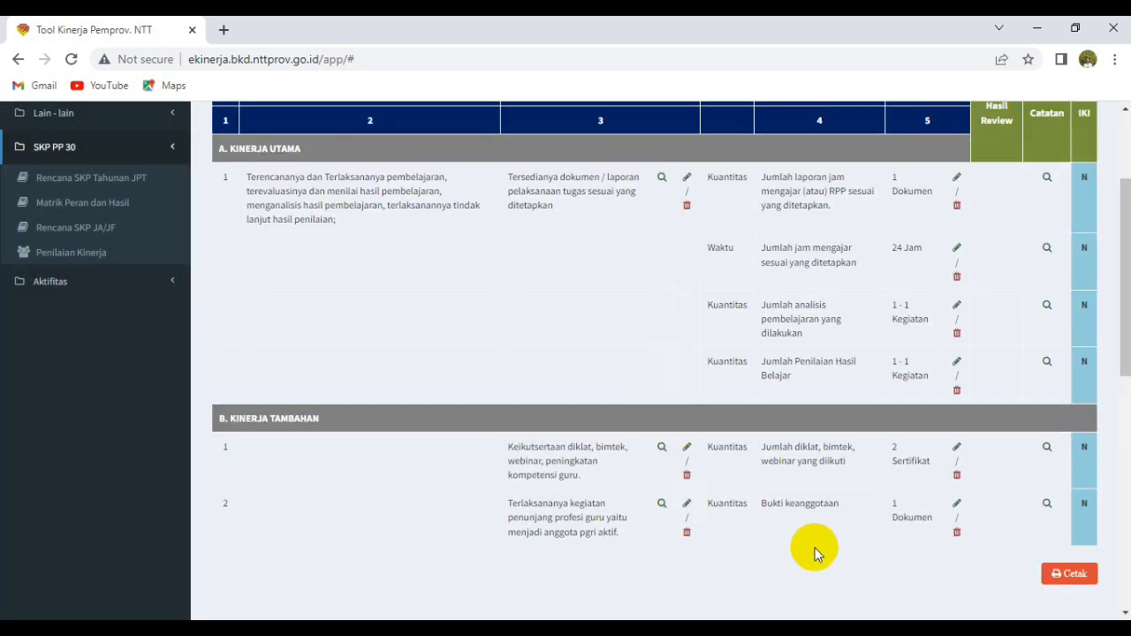
Re-save the second Kinerja Tambahan plan item about PGRI membership and confirm the update.
{"action": "scroll", "coordinate": [814, 530], "scroll_direction": "up", "scroll_amount": 2}
{"action": "scroll", "coordinate": [814, 521], "scroll_direction": "down", "scroll_amount": 4}
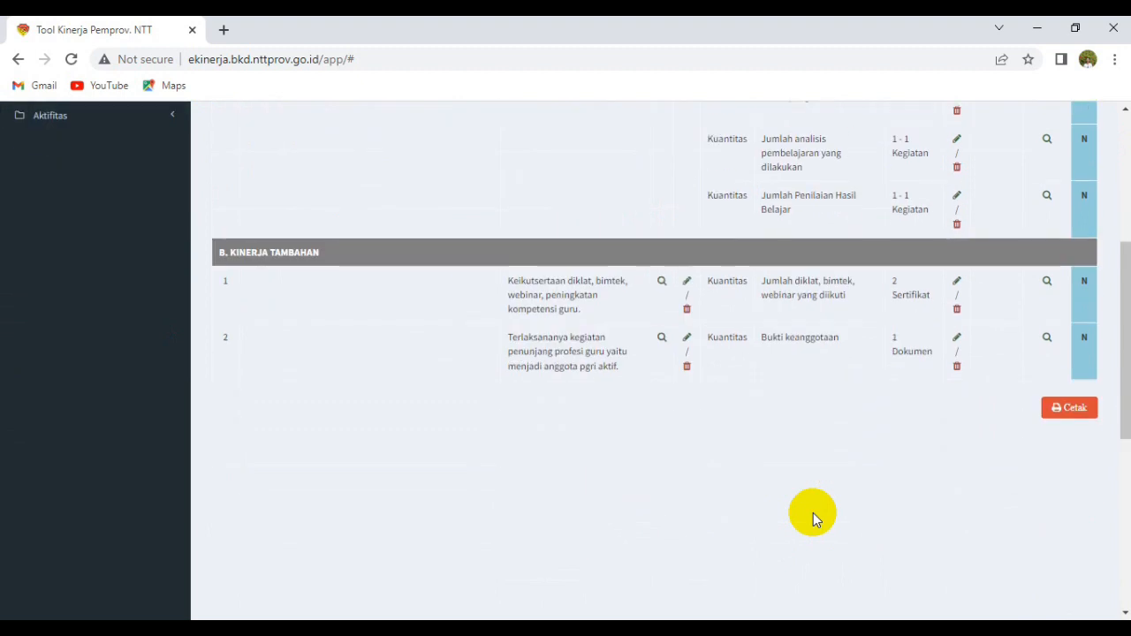
{"action": "scroll", "coordinate": [814, 513], "scroll_direction": "up", "scroll_amount": 1}
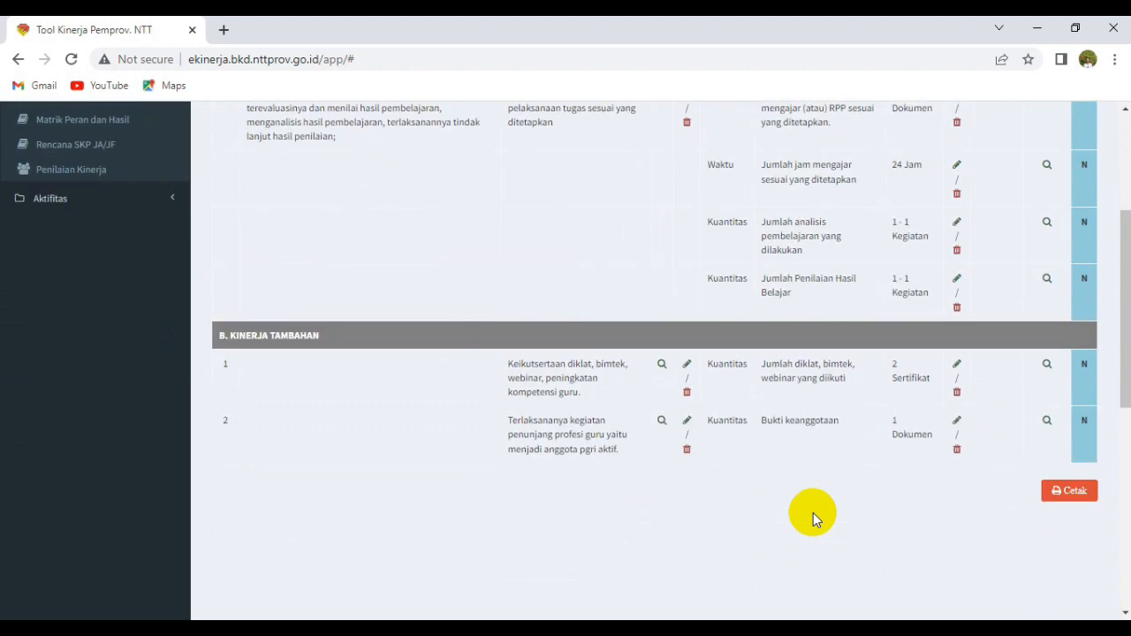
{"action": "left_click", "coordinate": [688, 422]}
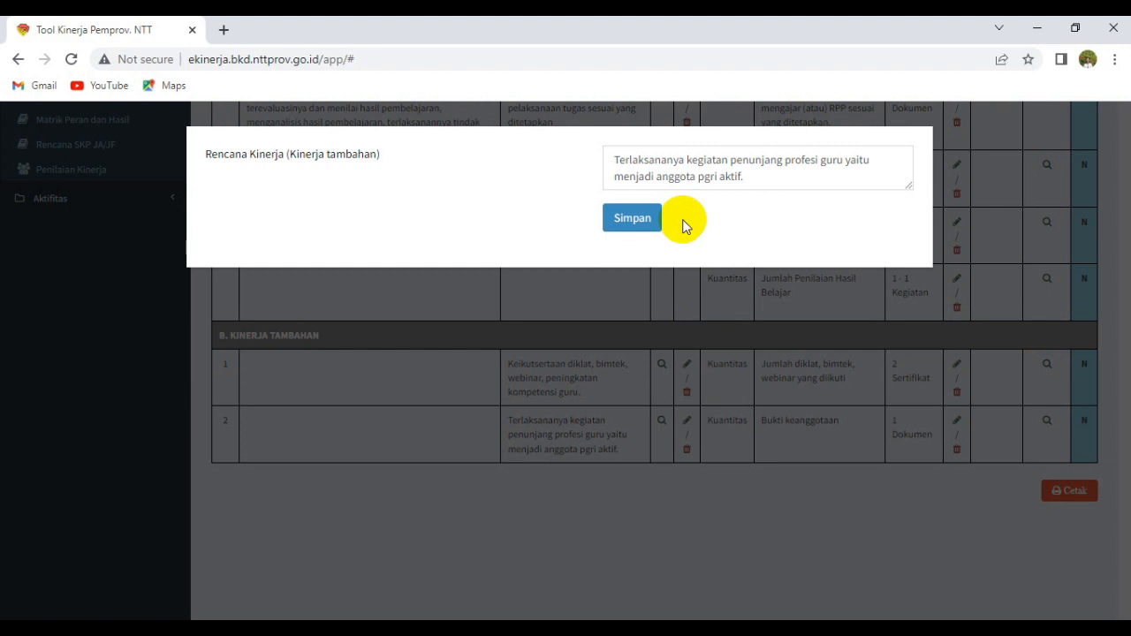
{"action": "left_click", "coordinate": [634, 222]}
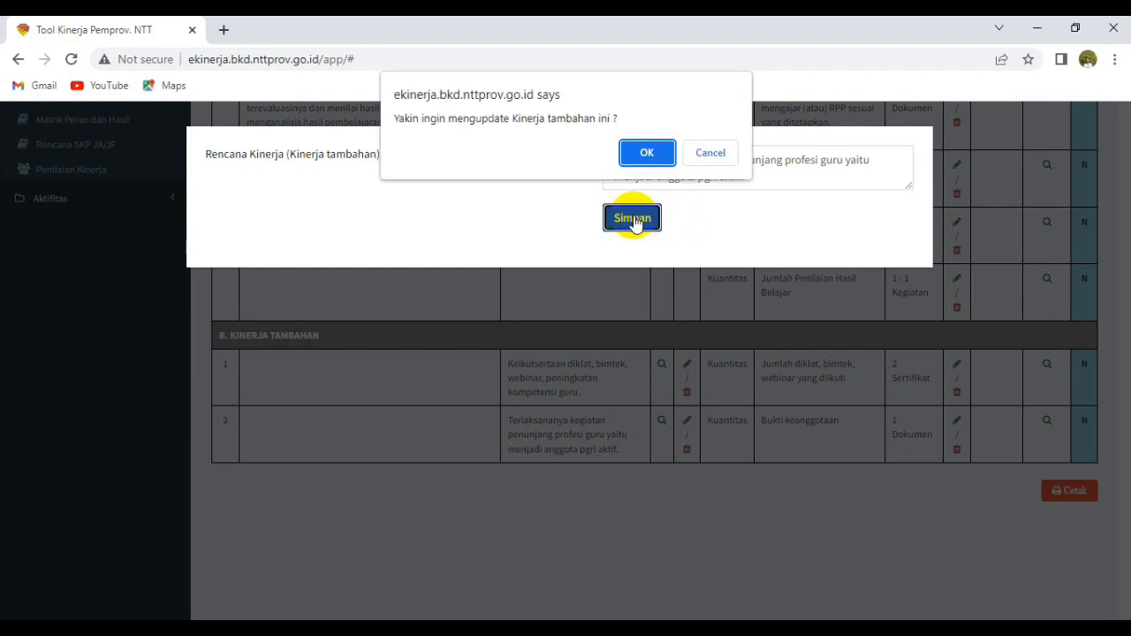
{"action": "left_click", "coordinate": [664, 159]}
{"action": "left_click", "coordinate": [698, 156]}
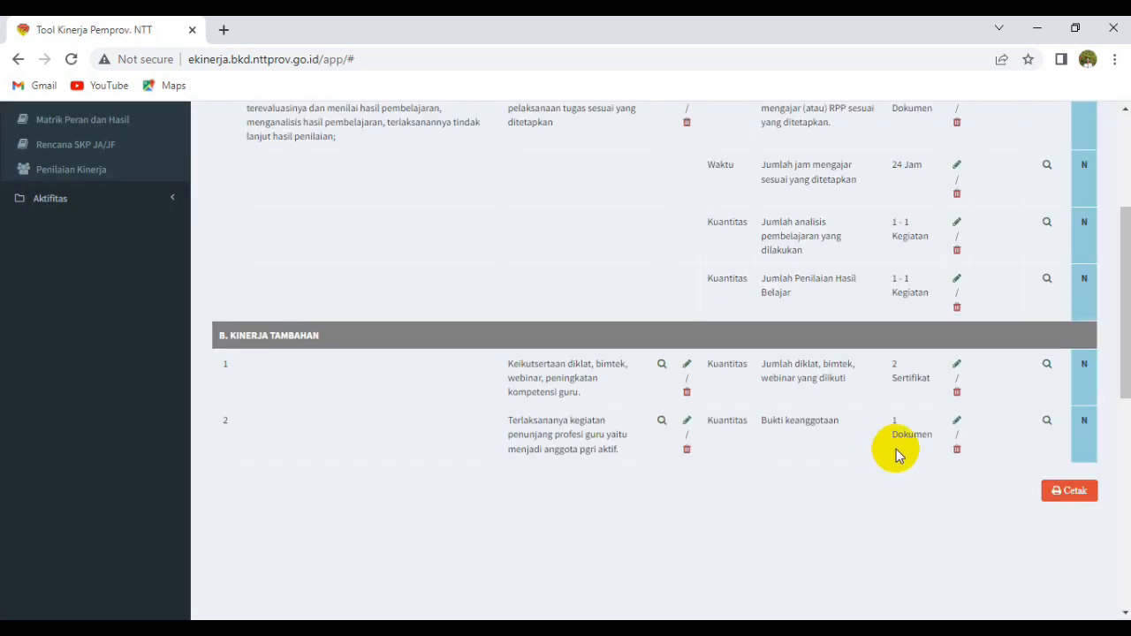
Re-save its 'Bukti keanggotaan' indicator with a 1 Dokumen target.
{"action": "left_click", "coordinate": [958, 420]}
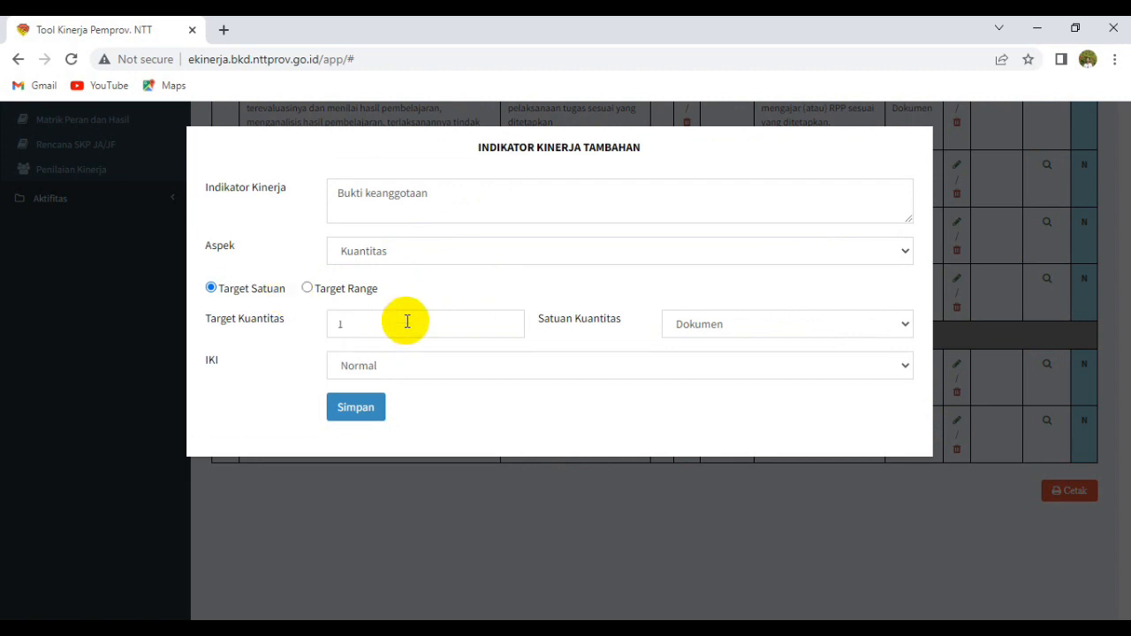
{"action": "left_click", "coordinate": [355, 412]}
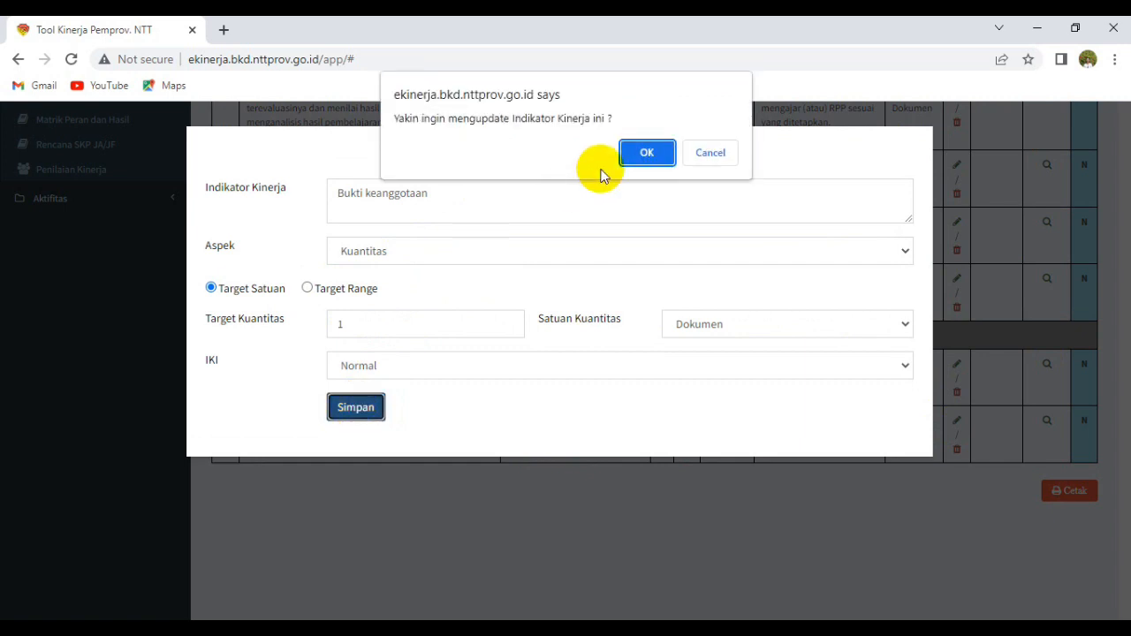
{"action": "left_click", "coordinate": [647, 154]}
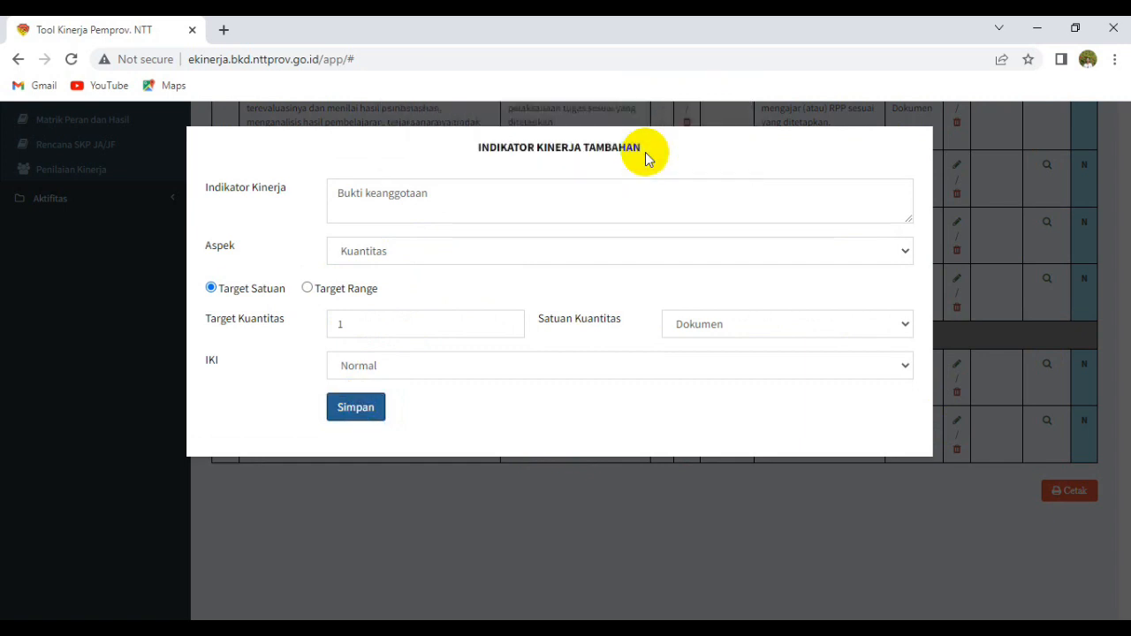
{"action": "left_click", "coordinate": [710, 157]}
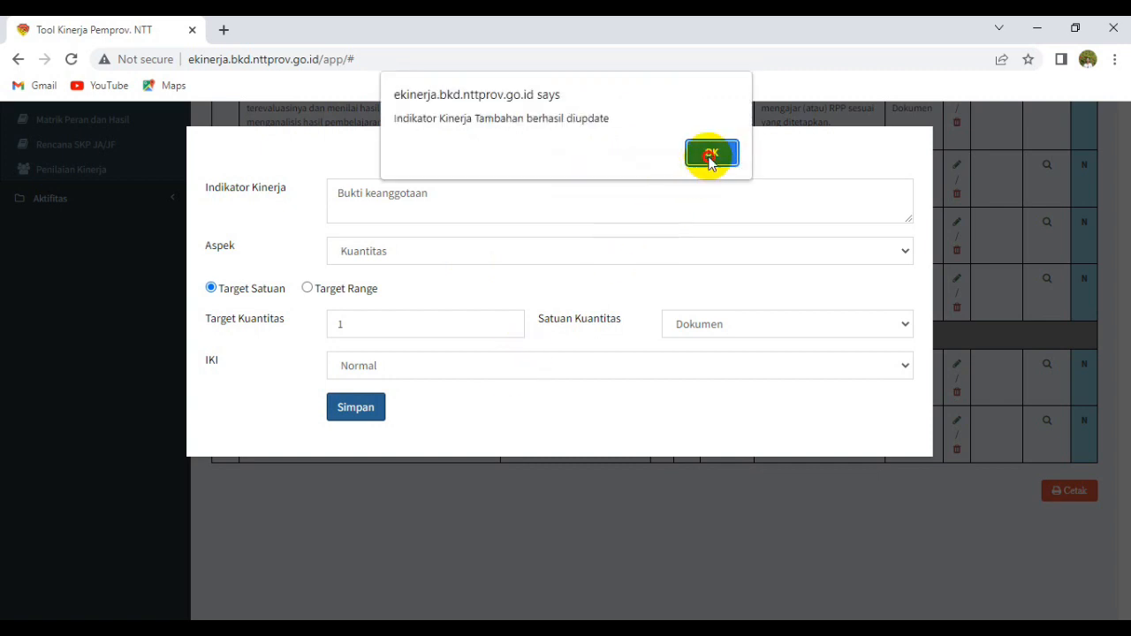
{"action": "scroll", "coordinate": [690, 305], "scroll_direction": "up", "scroll_amount": 3}
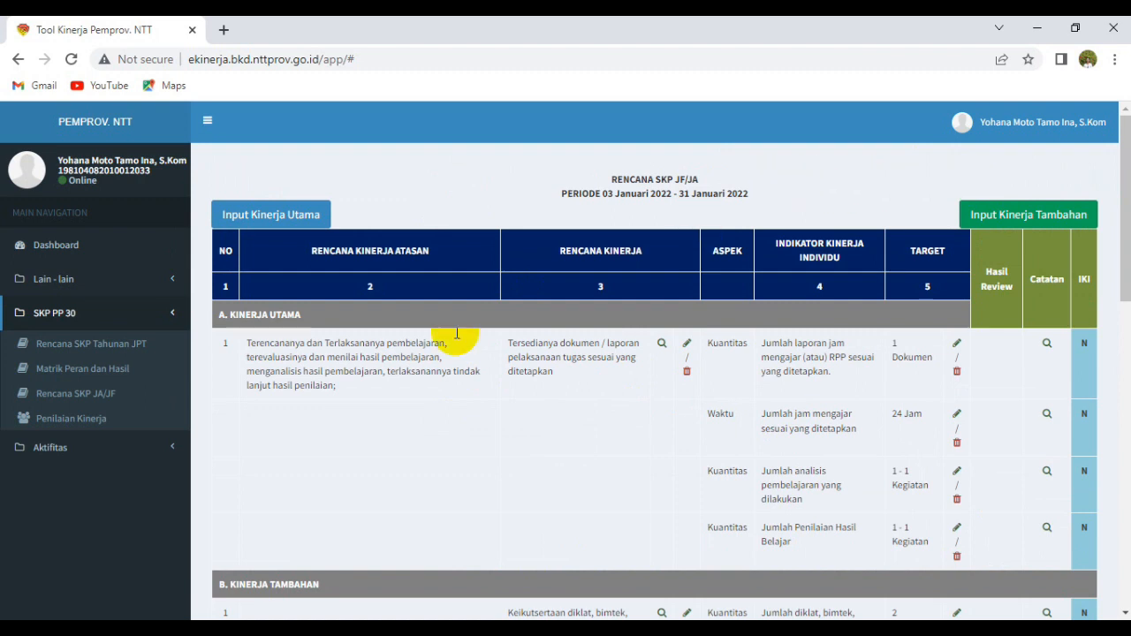
Open Aktifitas > Harian SKP 30 and filter by JANUARI 2022 to list 25 activities.
{"action": "left_click", "coordinate": [106, 455]}
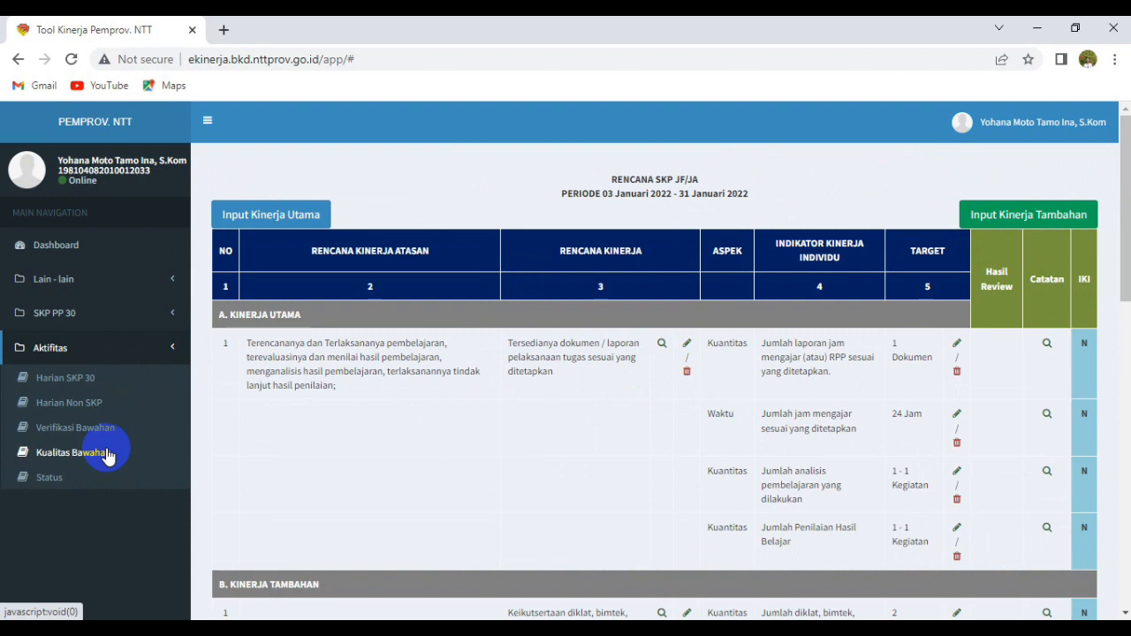
{"action": "left_click", "coordinate": [88, 379]}
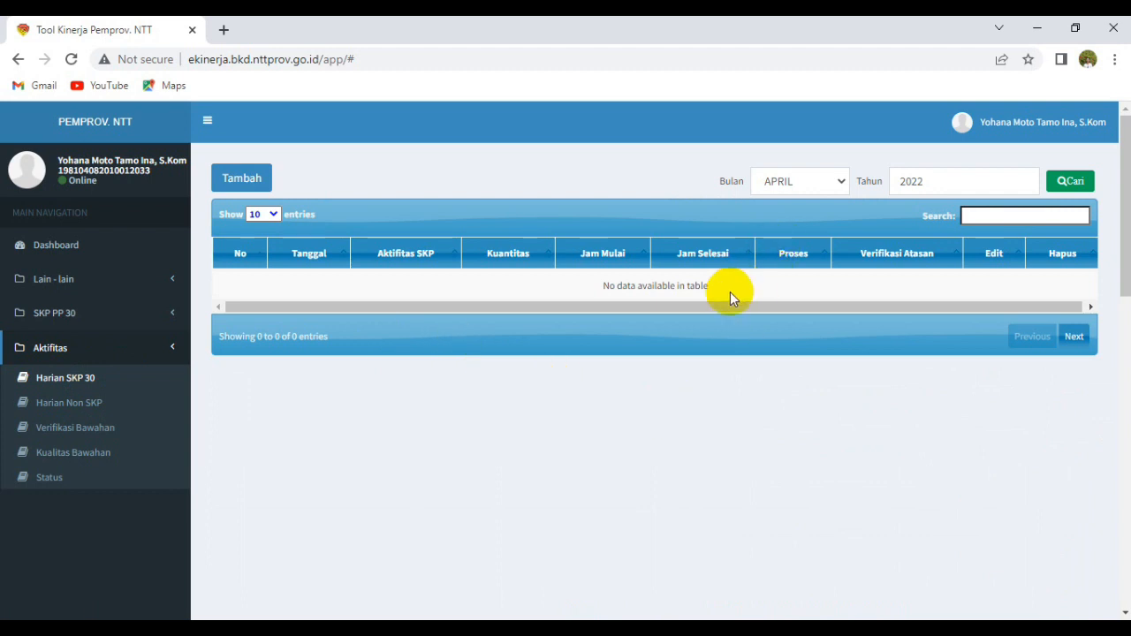
{"action": "left_click", "coordinate": [844, 182]}
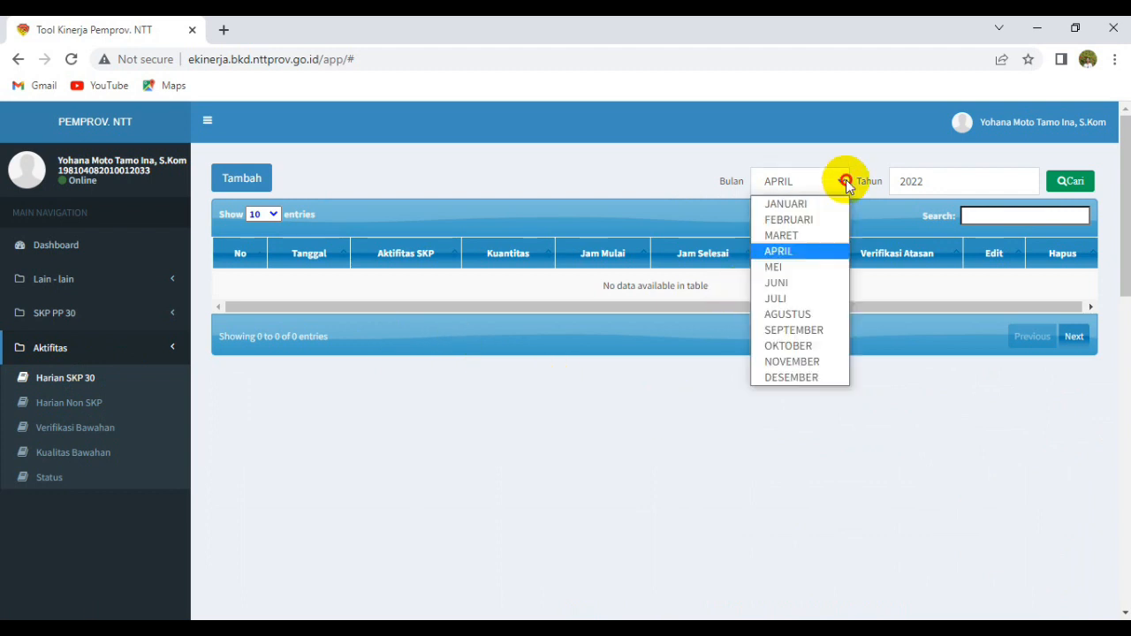
{"action": "left_click", "coordinate": [828, 205]}
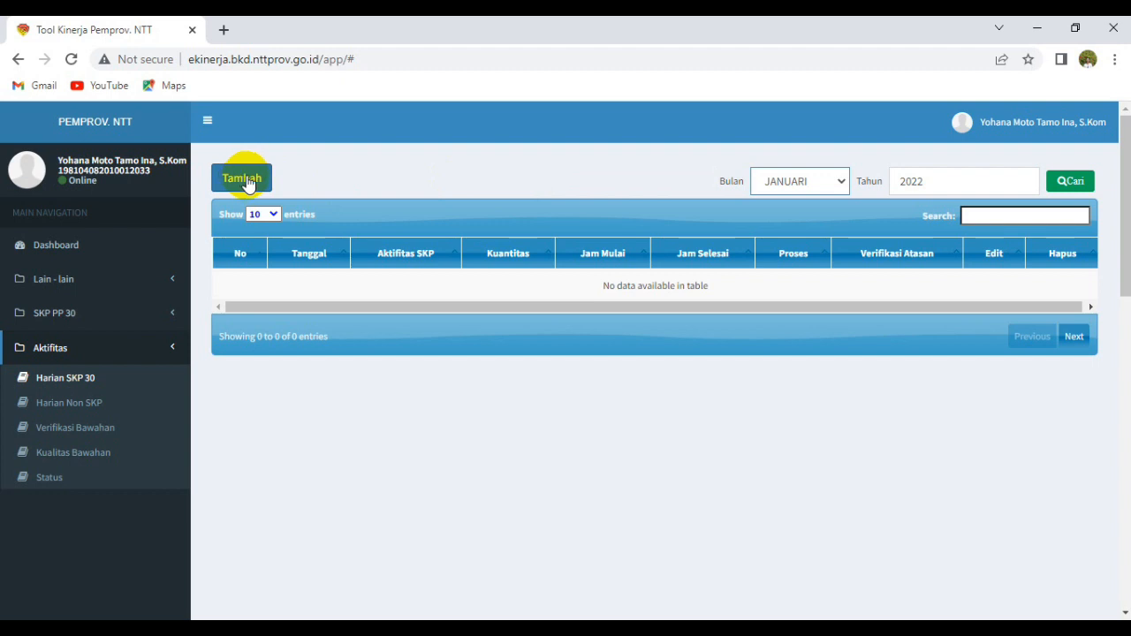
{"action": "left_click", "coordinate": [1076, 184]}
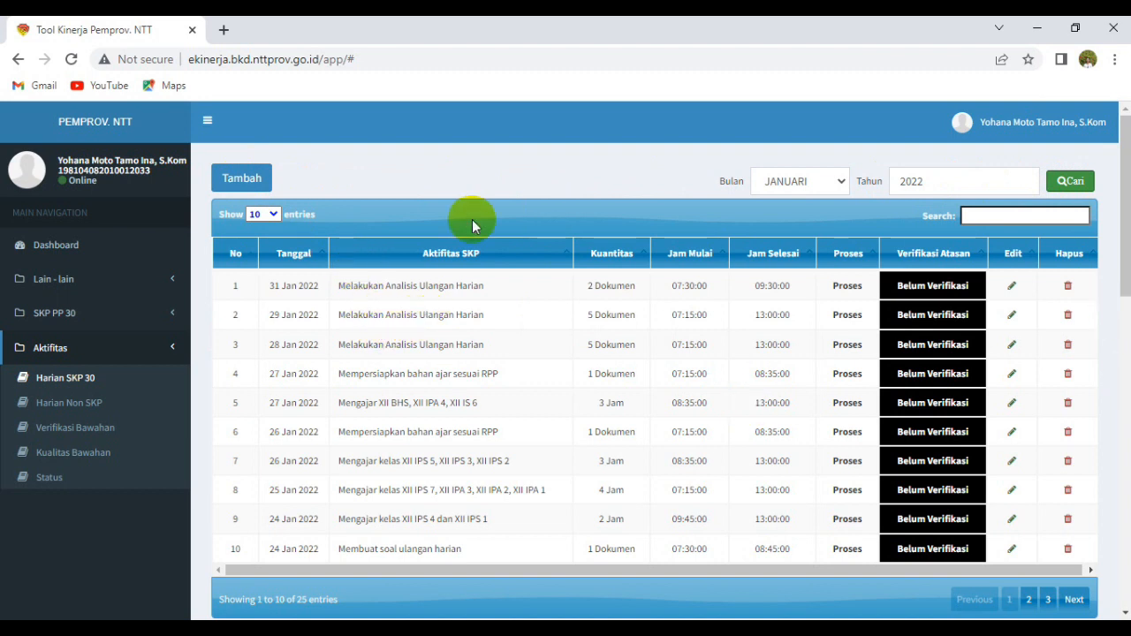
{"action": "left_click", "coordinate": [273, 217]}
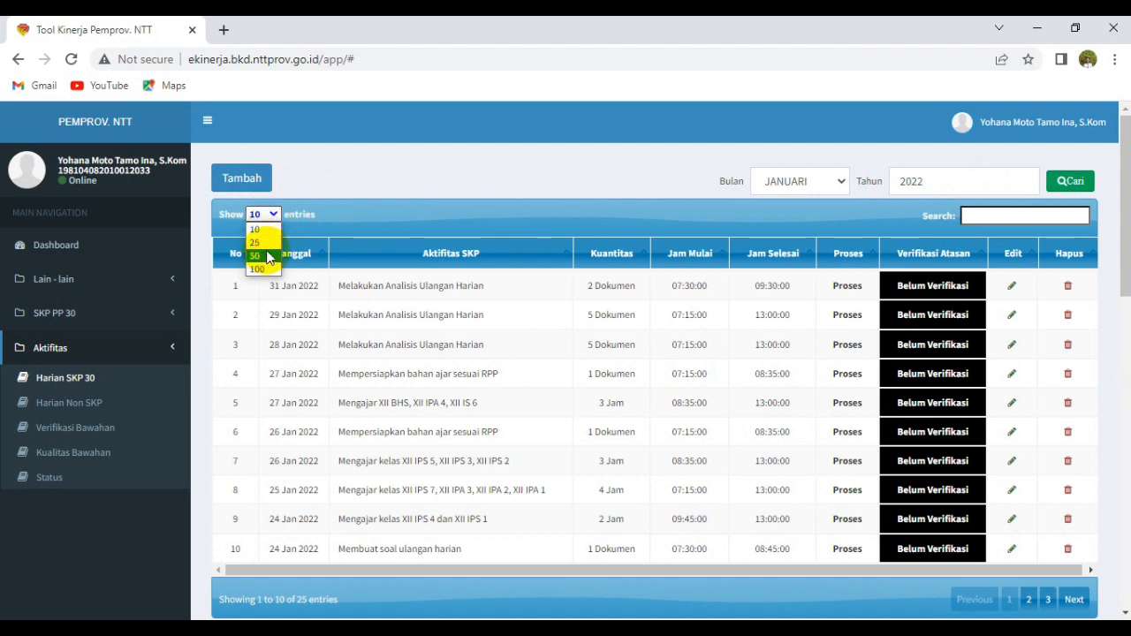
{"action": "left_click", "coordinate": [260, 255]}
{"action": "scroll", "coordinate": [520, 382], "scroll_direction": "down", "scroll_amount": 5}
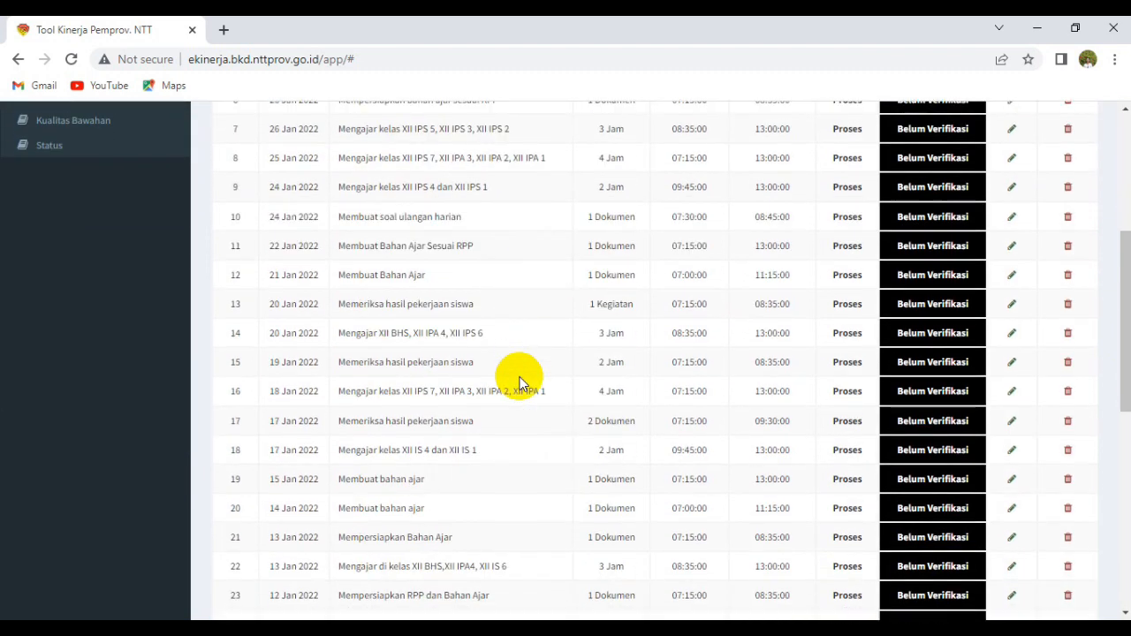
{"action": "scroll", "coordinate": [440, 300], "scroll_direction": "up", "scroll_amount": 5}
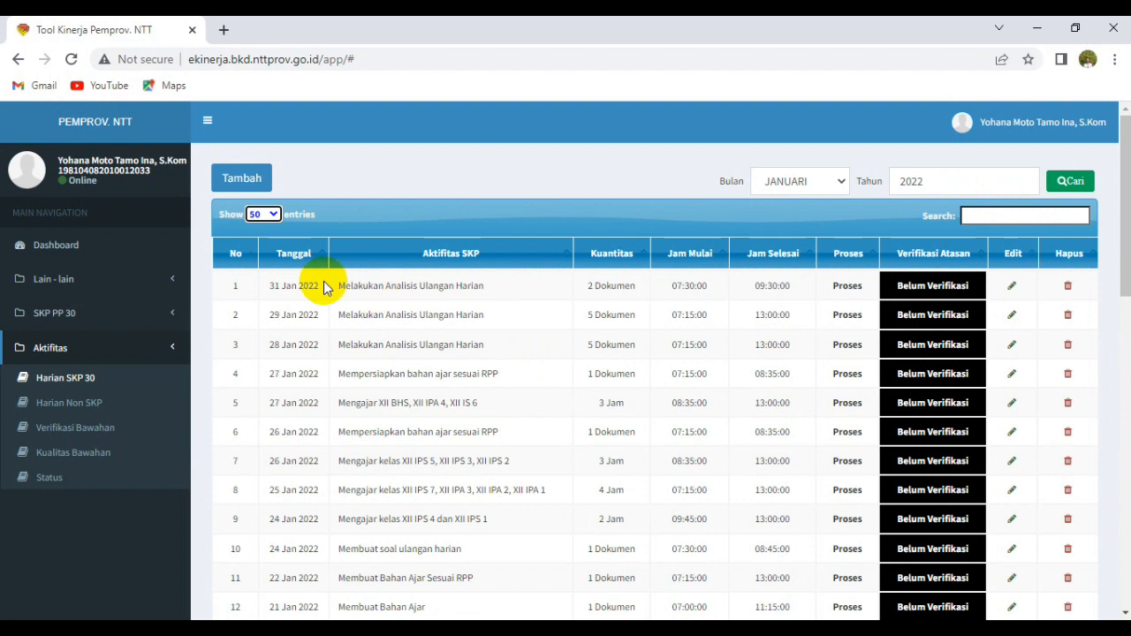
{"action": "left_click", "coordinate": [270, 217]}
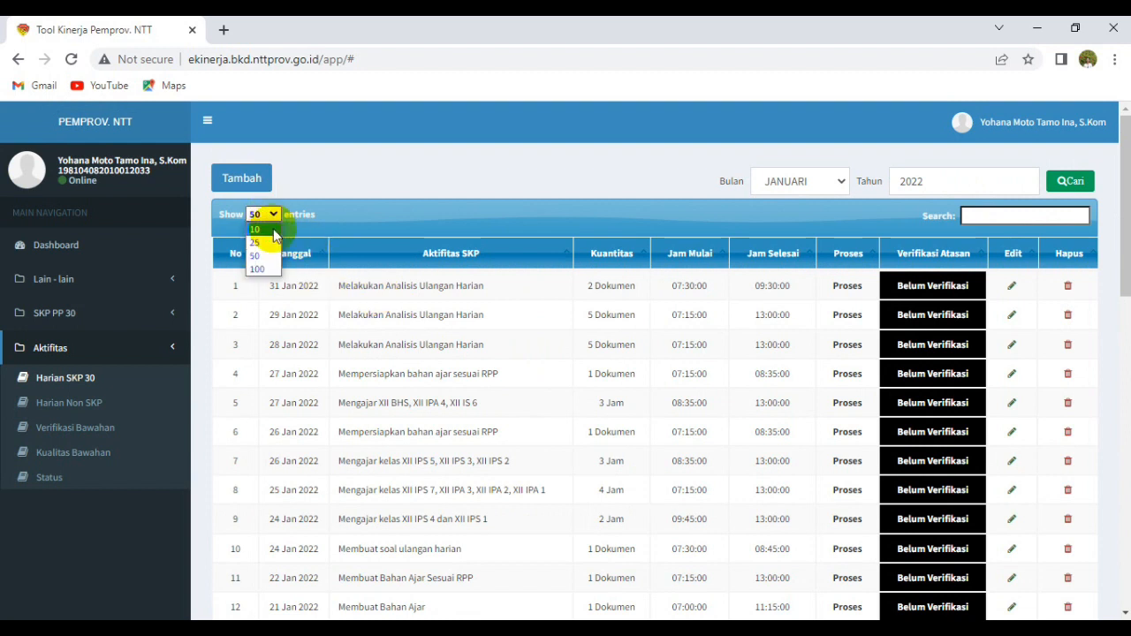
{"action": "left_click", "coordinate": [263, 268]}
{"action": "scroll", "coordinate": [442, 378], "scroll_direction": "down", "scroll_amount": 8}
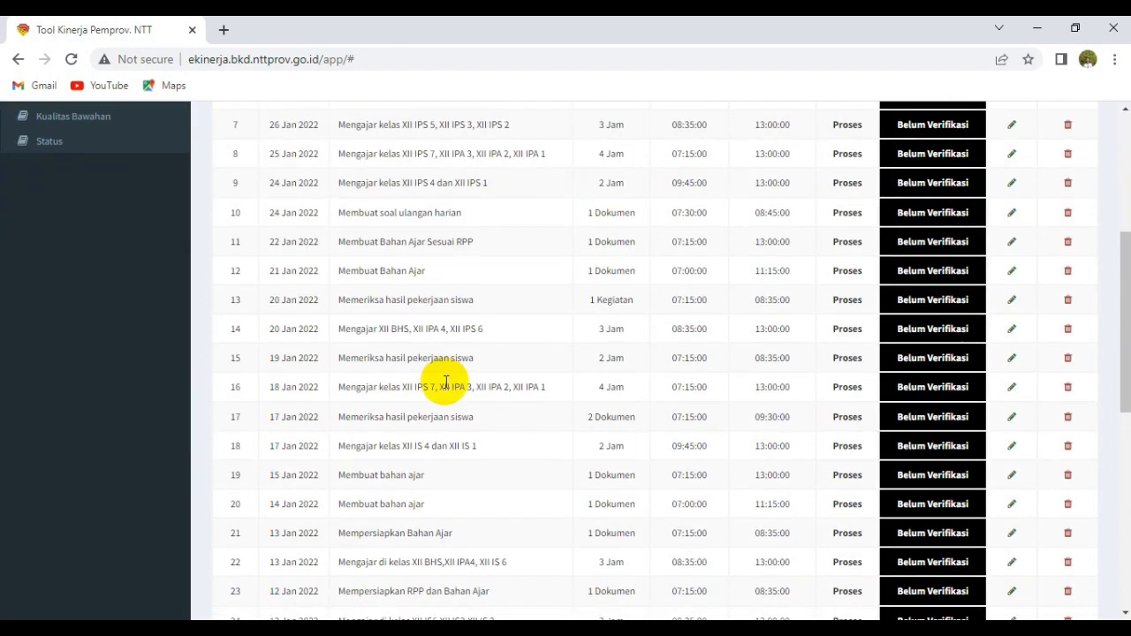
{"action": "scroll", "coordinate": [446, 382], "scroll_direction": "up", "scroll_amount": 1}
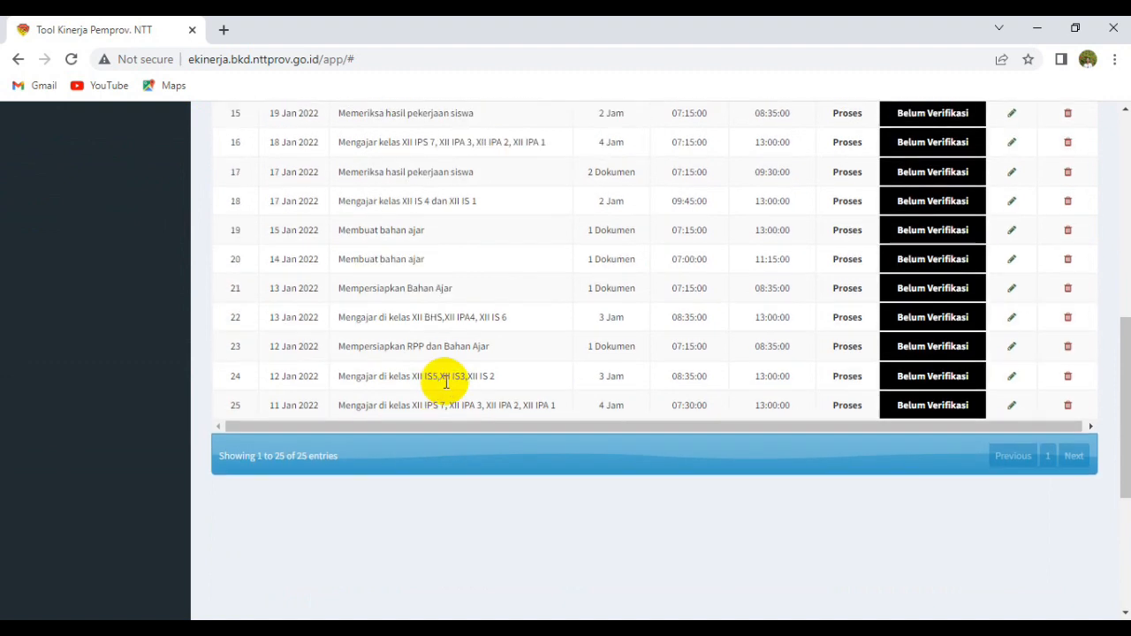
{"action": "scroll", "coordinate": [490, 343], "scroll_direction": "up", "scroll_amount": 5}
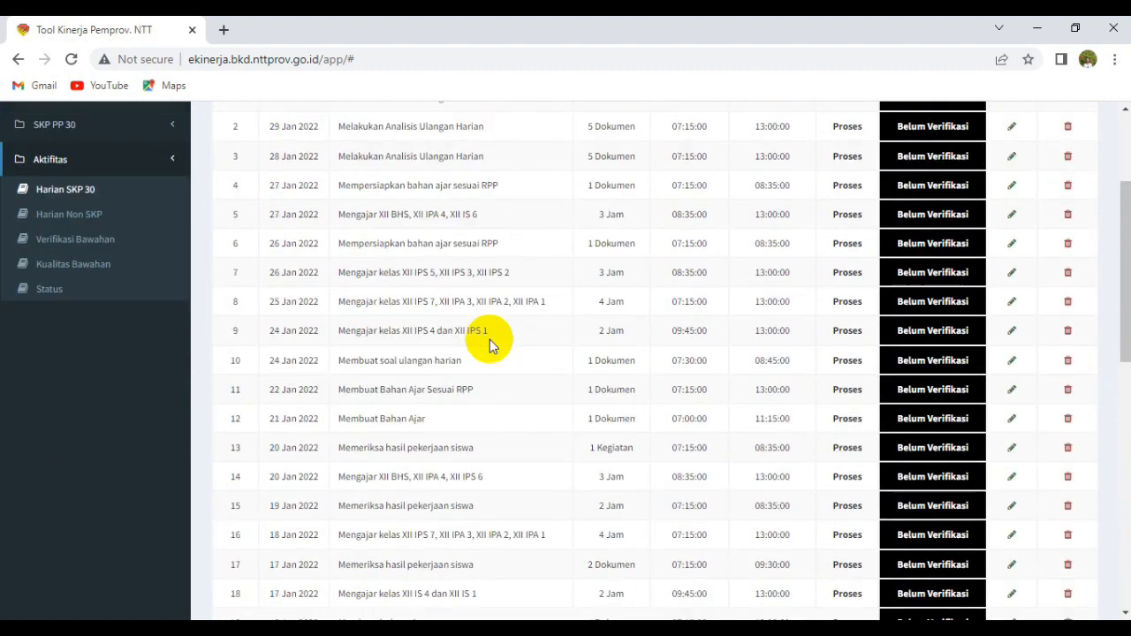
{"action": "scroll", "coordinate": [490, 343], "scroll_direction": "down", "scroll_amount": 6}
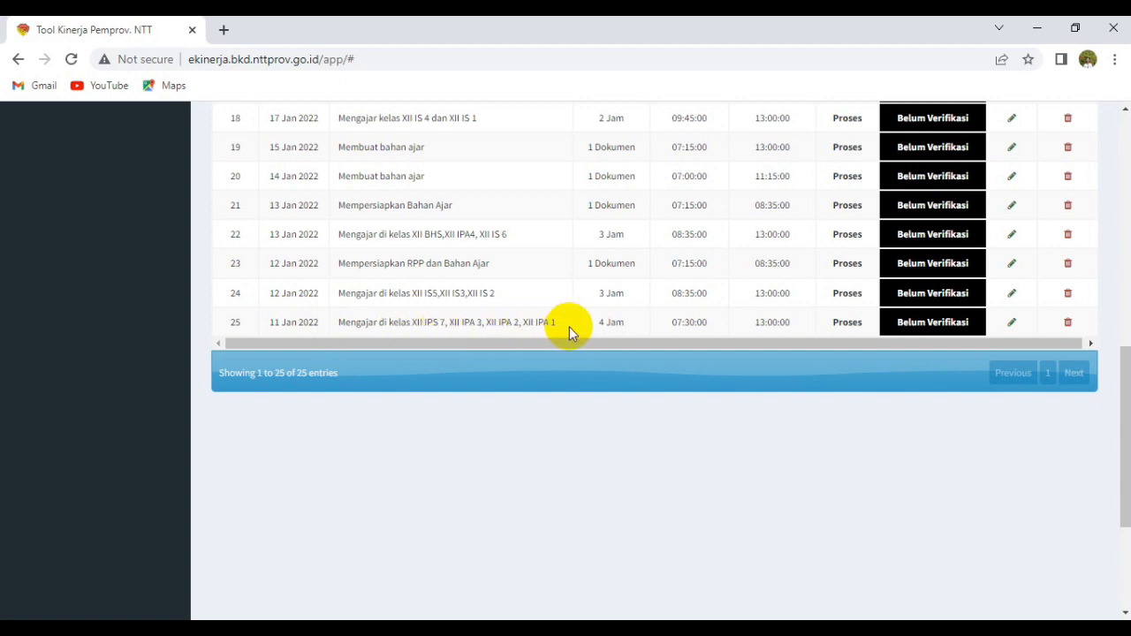
Re-submit the 11 Jan 2022 teaching entry: 4 Jam, 07:30–13:00, 'Jumlah jam mengajar sesuai yang ditetapkan'.
{"action": "left_click", "coordinate": [1013, 324]}
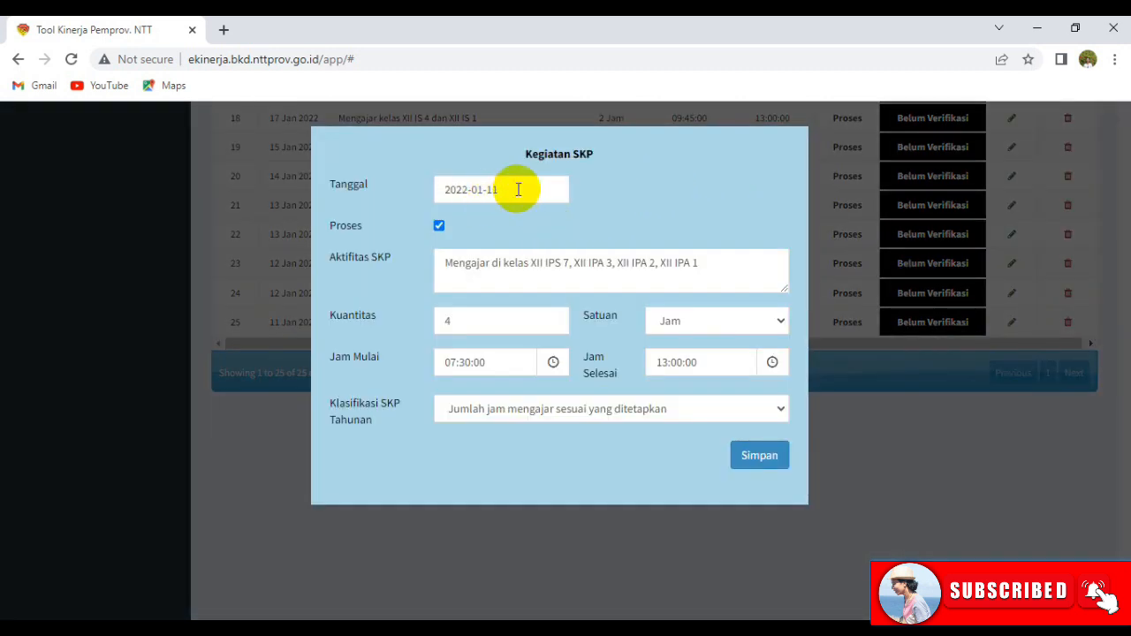
{"action": "left_click", "coordinate": [446, 190]}
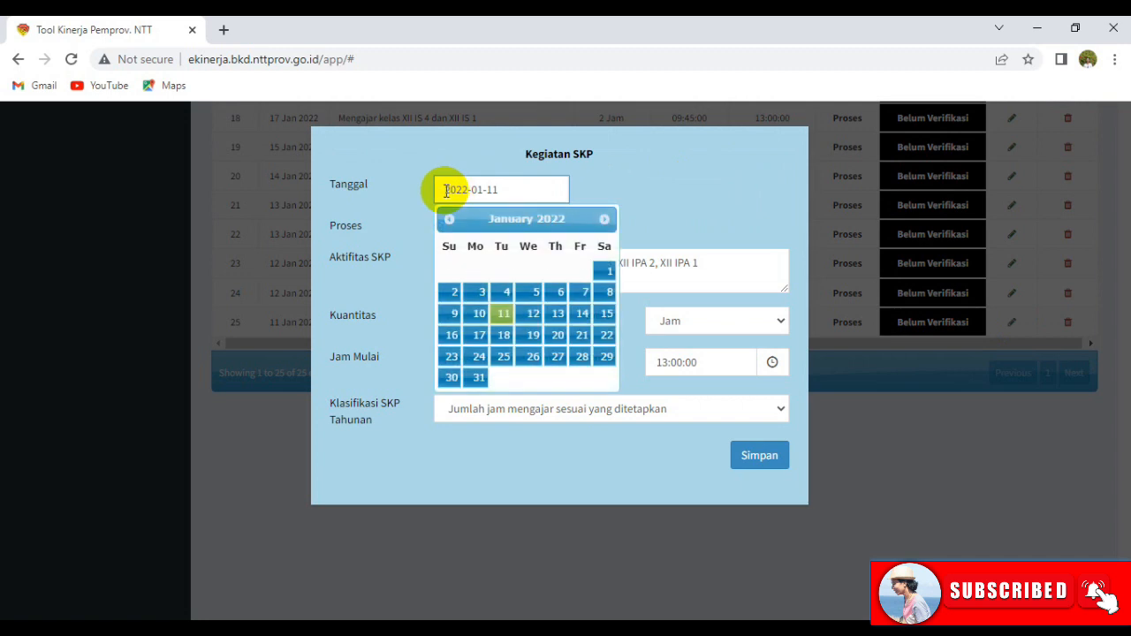
{"action": "left_click", "coordinate": [504, 316]}
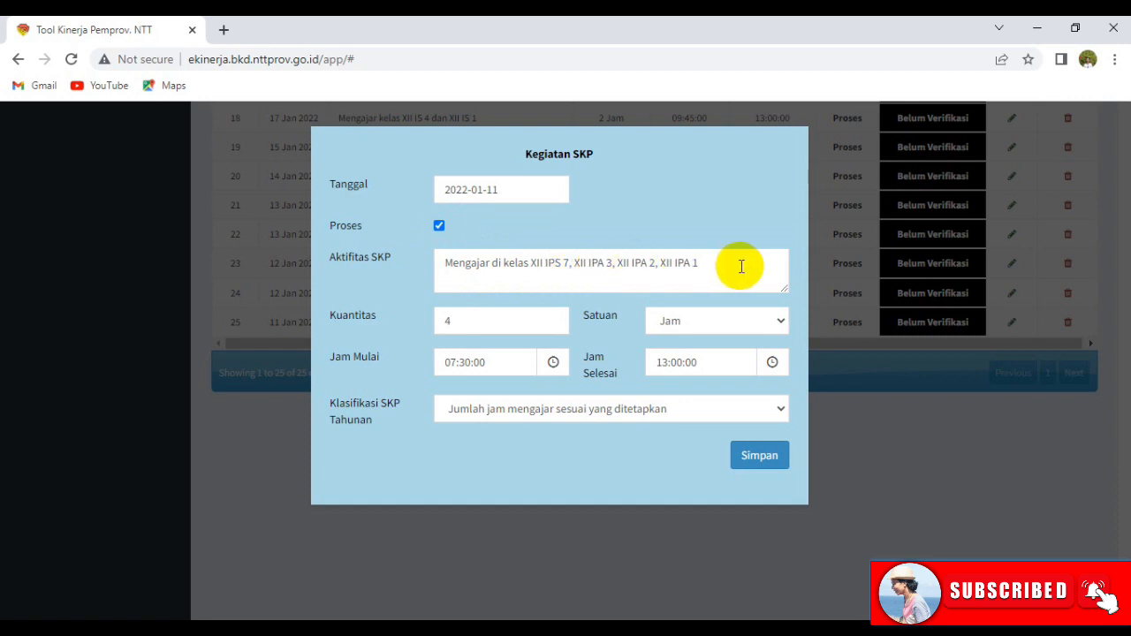
{"action": "left_click", "coordinate": [482, 322]}
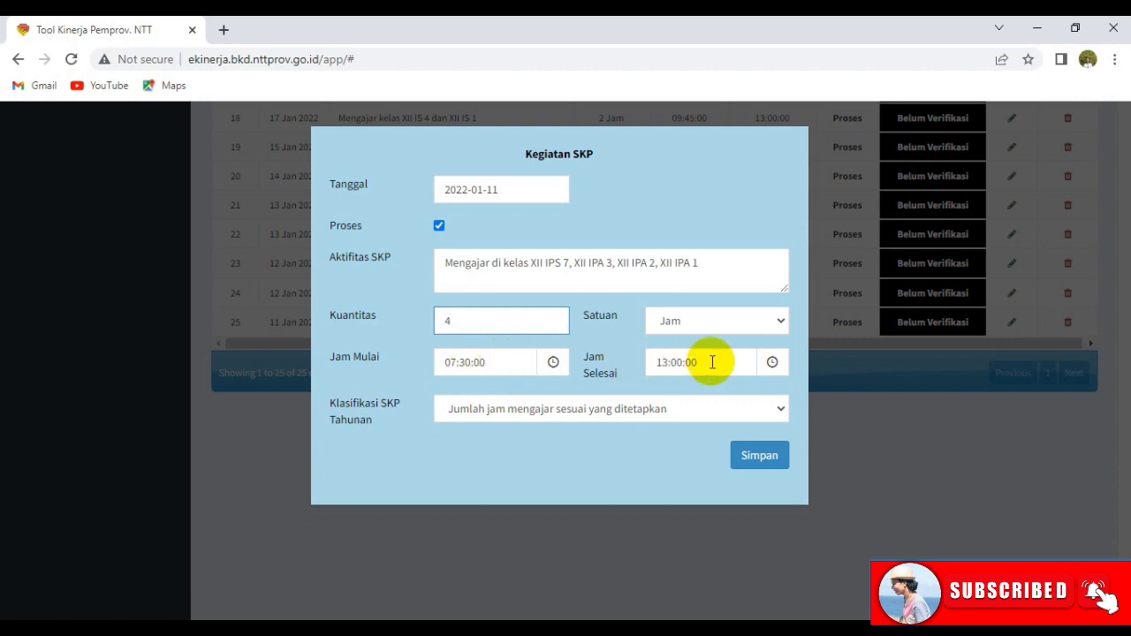
{"action": "left_click", "coordinate": [652, 410]}
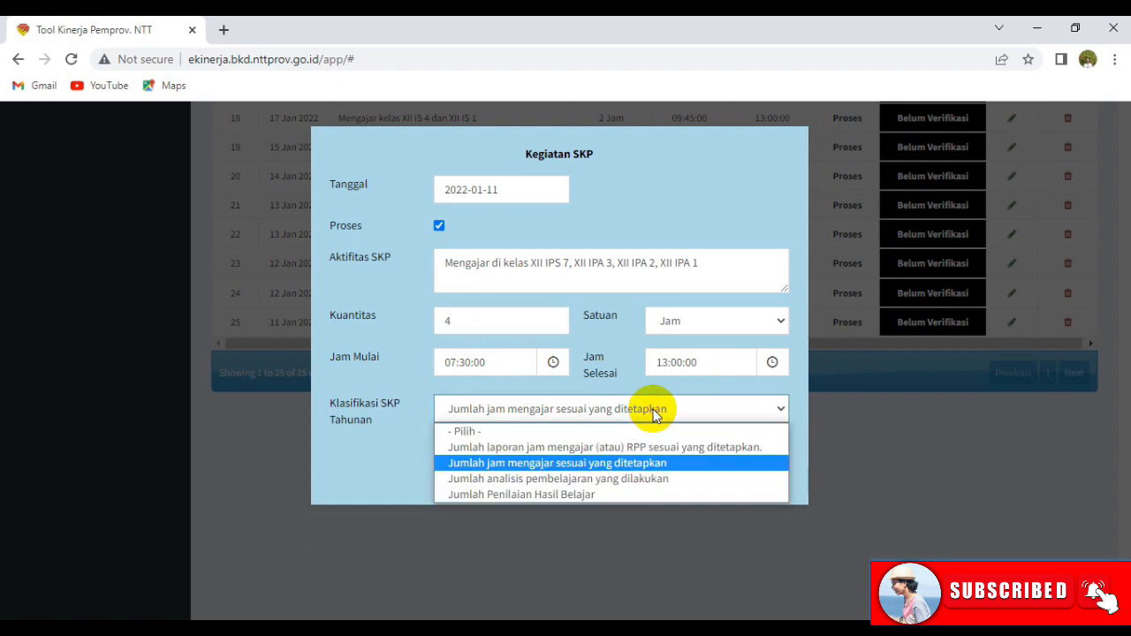
{"action": "left_click", "coordinate": [644, 463]}
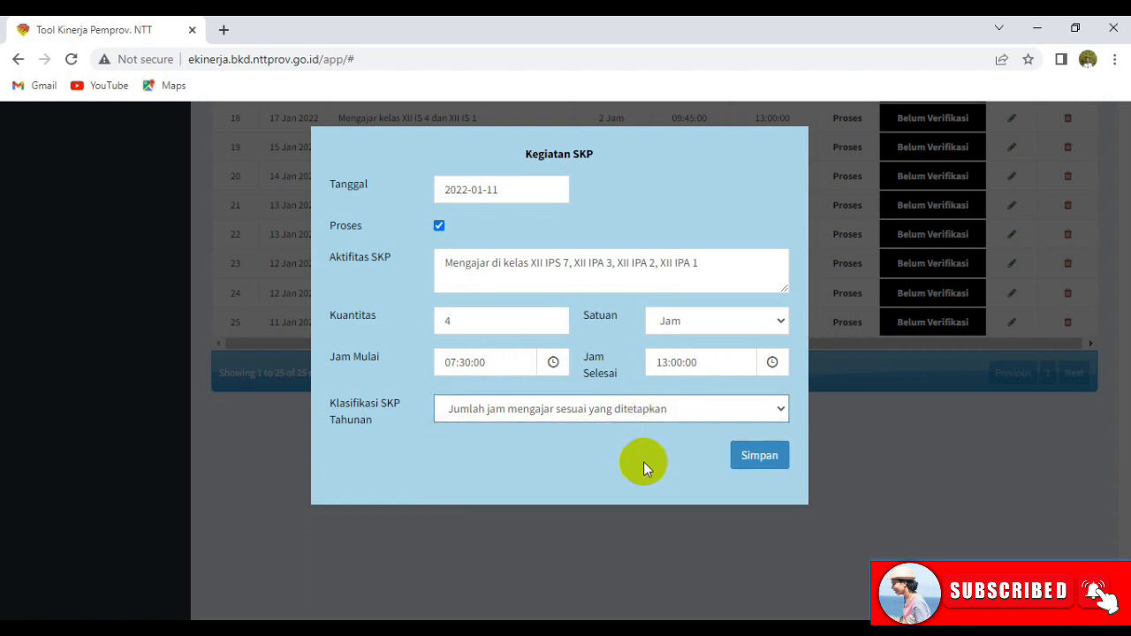
{"action": "left_click", "coordinate": [746, 460]}
{"action": "left_click", "coordinate": [656, 154]}
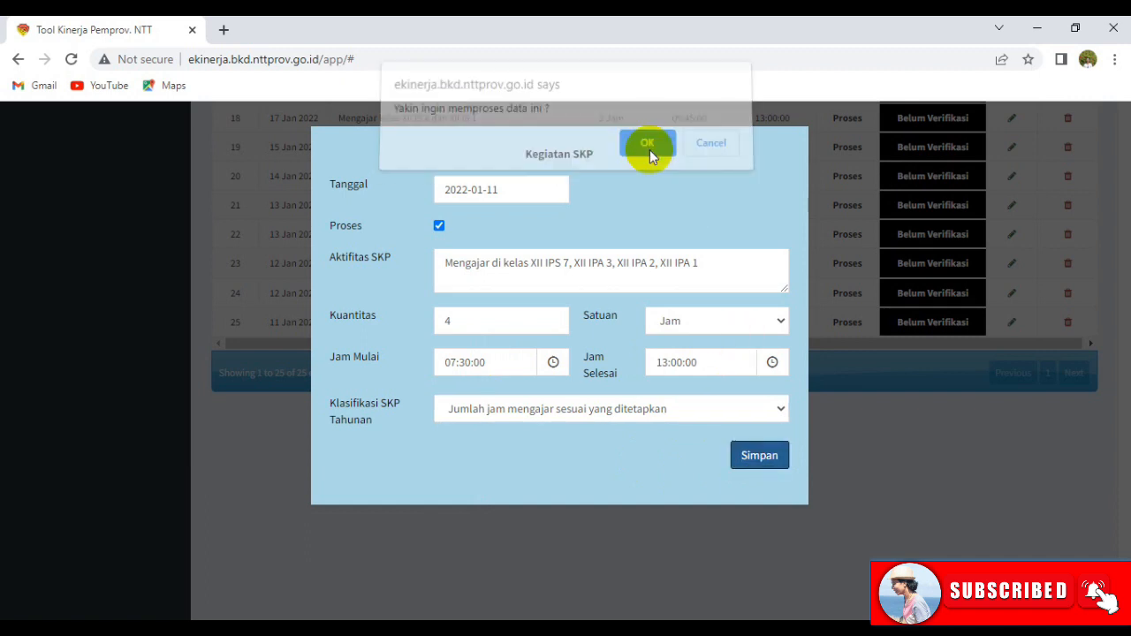
{"action": "left_click", "coordinate": [718, 157]}
{"action": "left_click", "coordinate": [718, 156]}
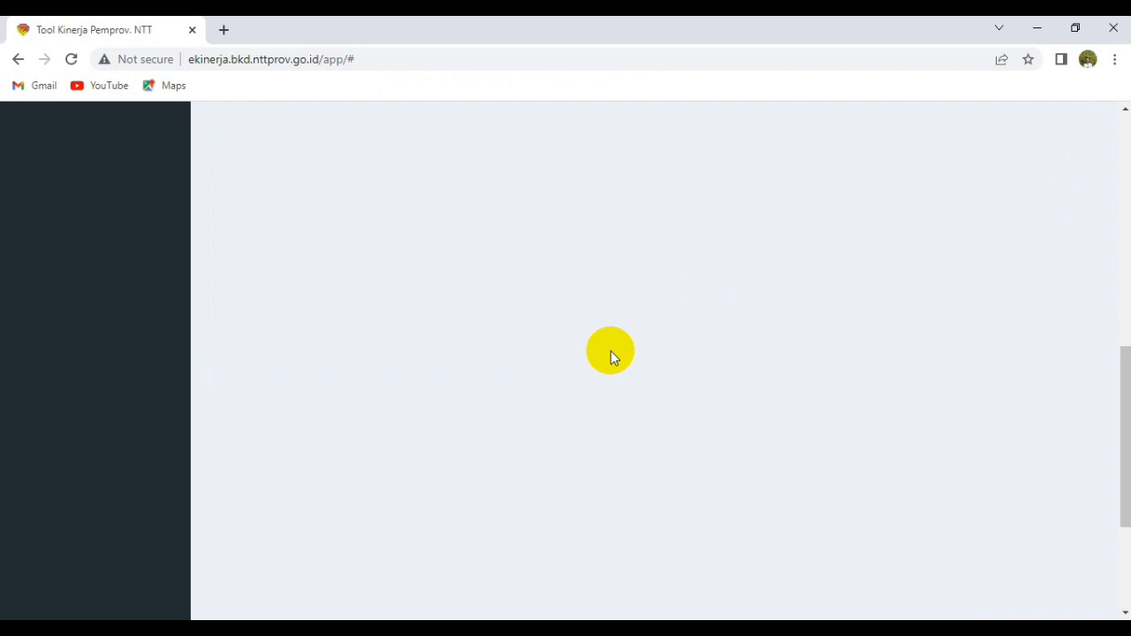
Show 100 entries per page and scroll through the January 2022 Harian SKP list.
{"action": "scroll", "coordinate": [645, 300], "scroll_direction": "up", "scroll_amount": 4}
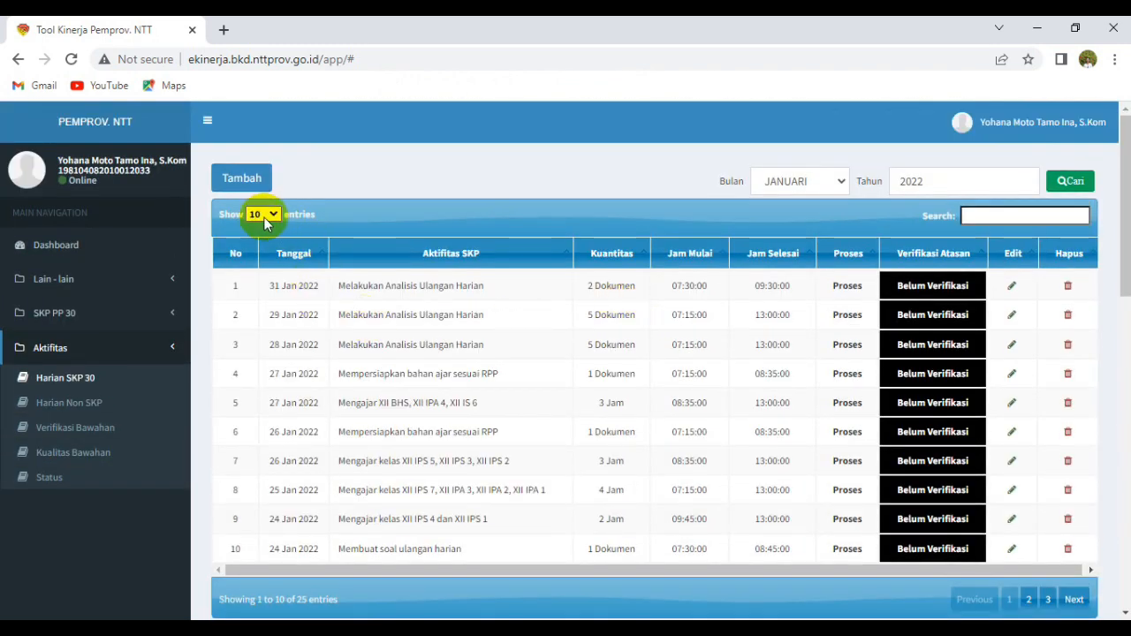
{"action": "left_click", "coordinate": [258, 214]}
{"action": "left_click", "coordinate": [262, 269]}
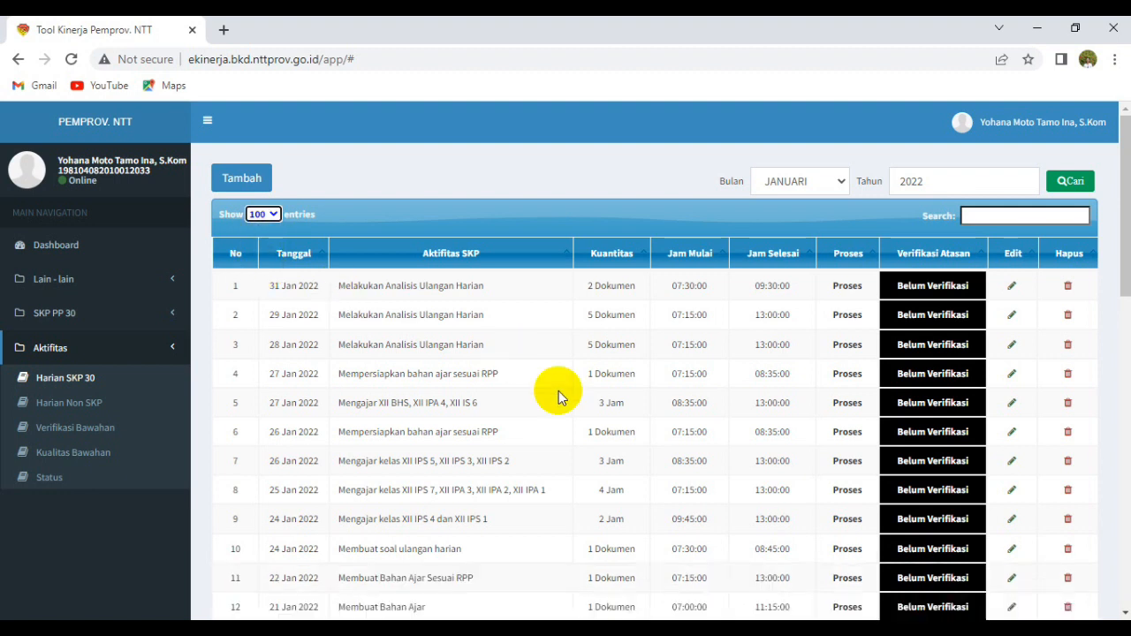
{"action": "scroll", "coordinate": [486, 402], "scroll_direction": "down", "scroll_amount": 5}
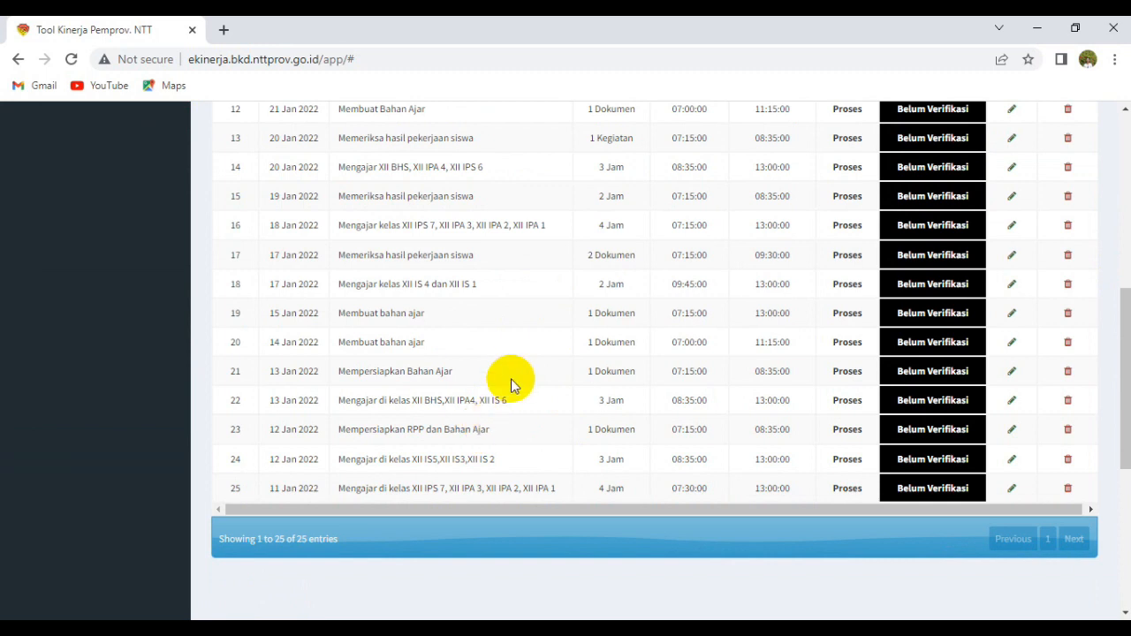
{"action": "scroll", "coordinate": [516, 376], "scroll_direction": "up", "scroll_amount": 4}
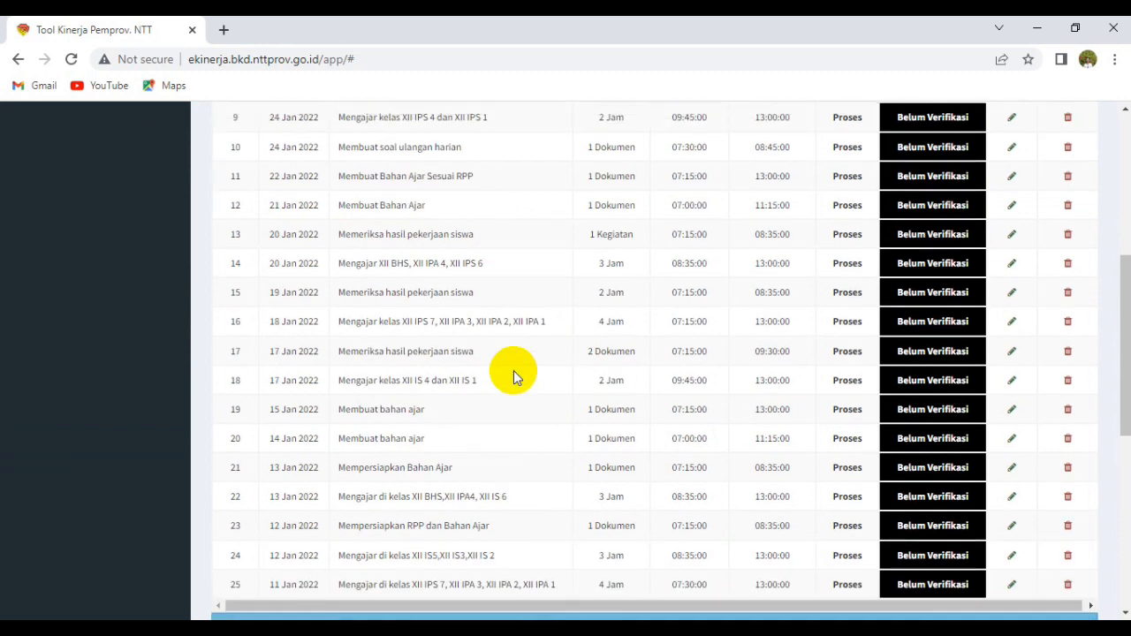
{"action": "scroll", "coordinate": [515, 372], "scroll_direction": "up", "scroll_amount": 1}
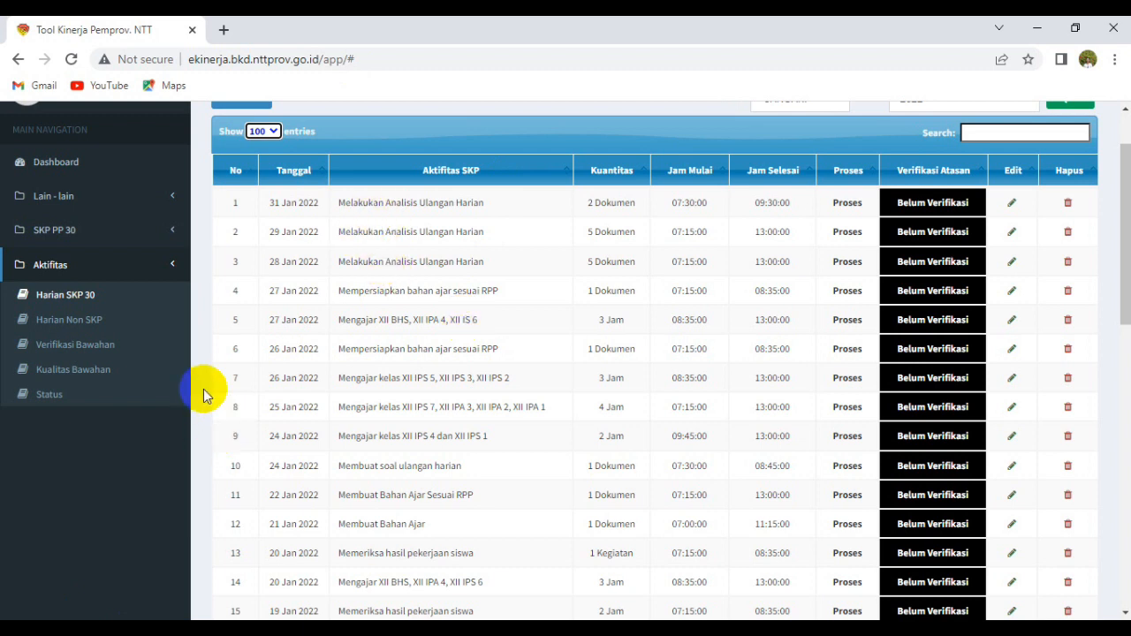
Switch to Harian Non SKP and filter by JANUARI 2022, listing 26 activities.
{"action": "left_click", "coordinate": [87, 323]}
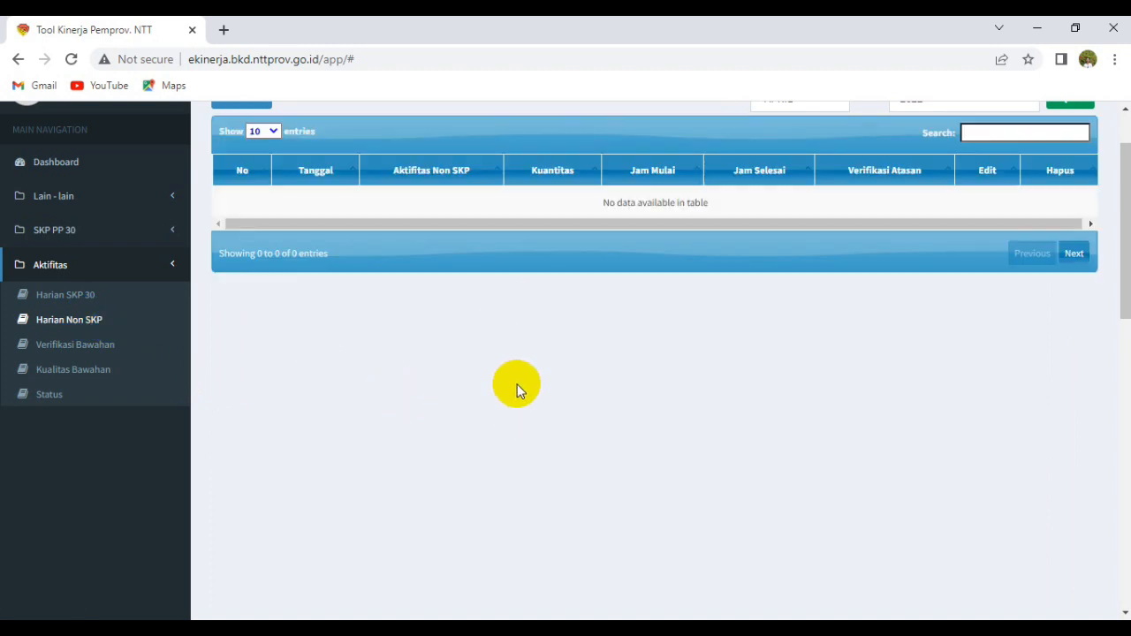
{"action": "scroll", "coordinate": [483, 398], "scroll_direction": "up", "scroll_amount": 1}
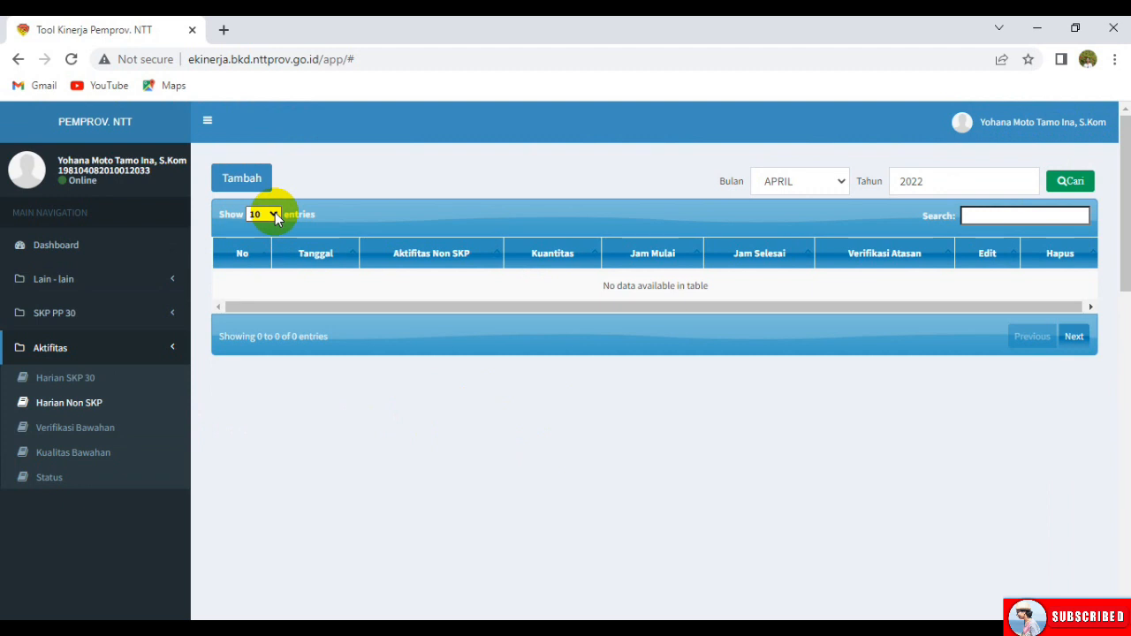
{"action": "left_click", "coordinate": [839, 182]}
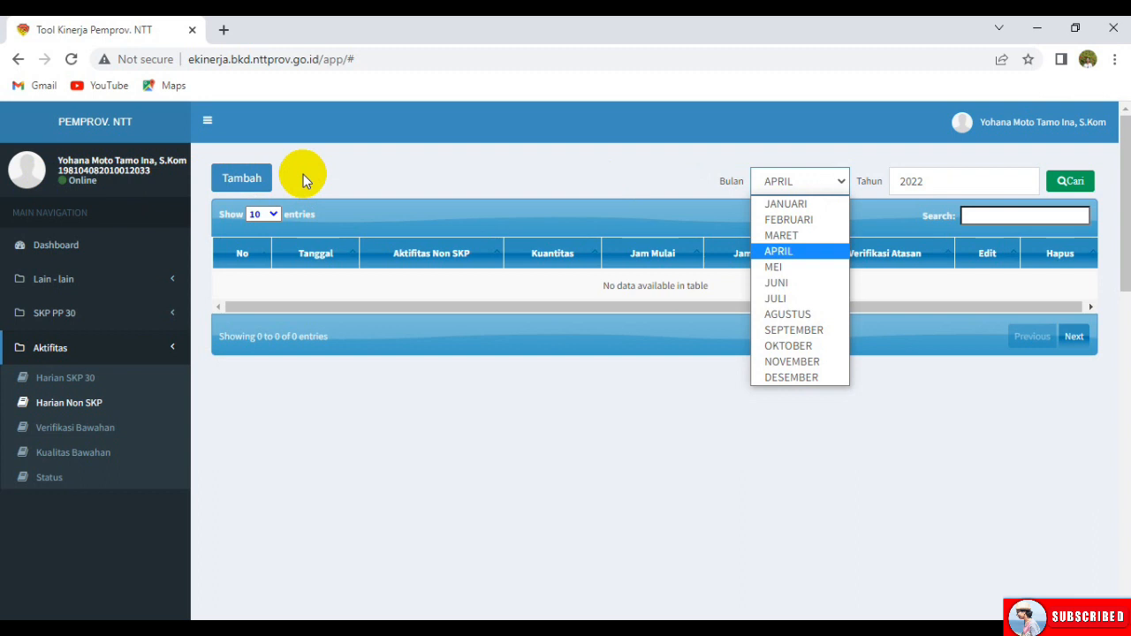
{"action": "left_click", "coordinate": [811, 204]}
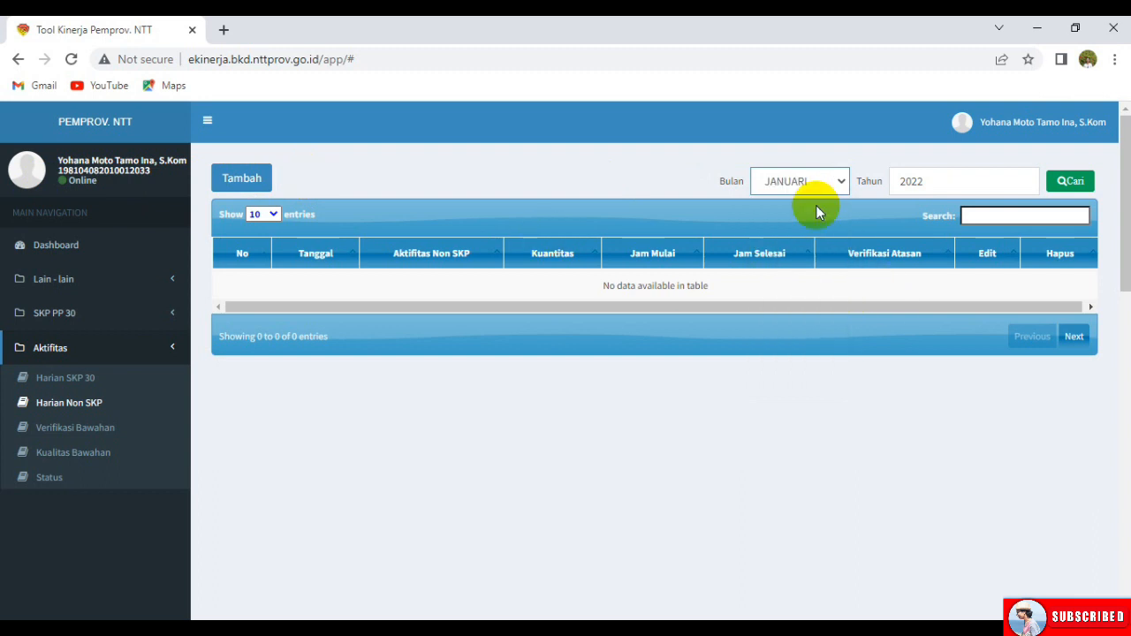
{"action": "left_click", "coordinate": [1071, 196]}
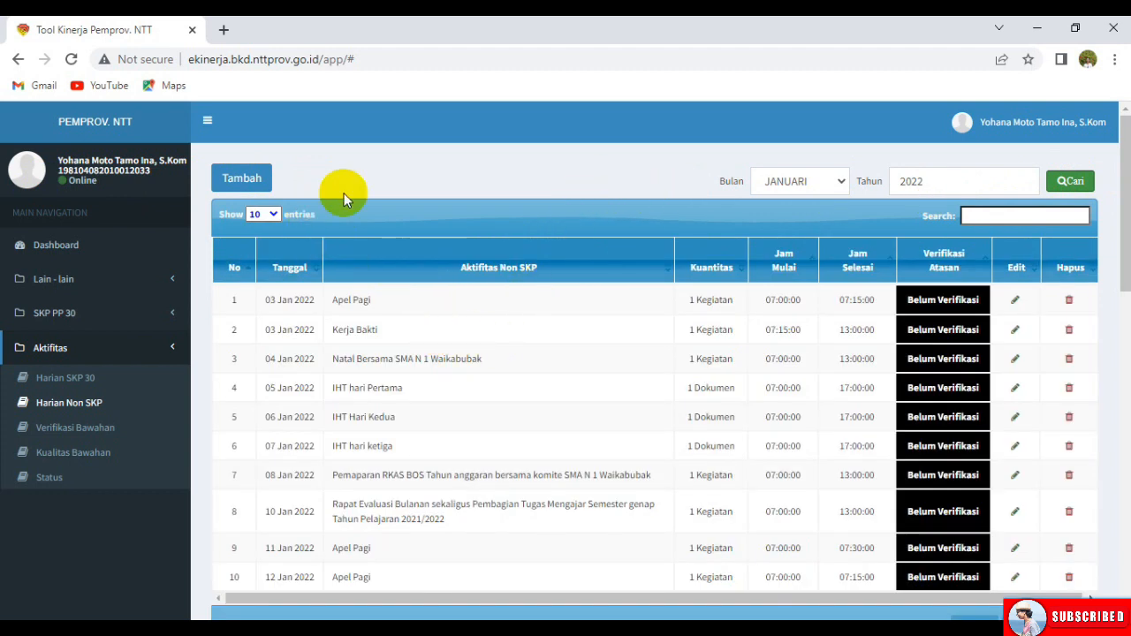
{"action": "scroll", "coordinate": [363, 206], "scroll_direction": "down", "scroll_amount": 1}
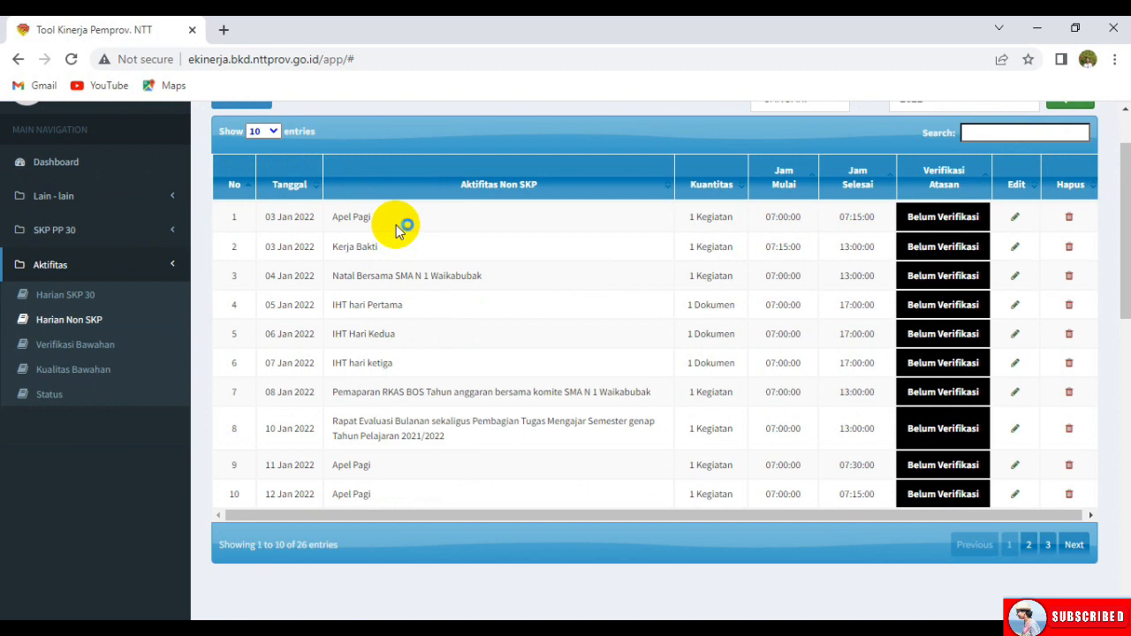
{"action": "scroll", "coordinate": [356, 205], "scroll_direction": "up", "scroll_amount": 1}
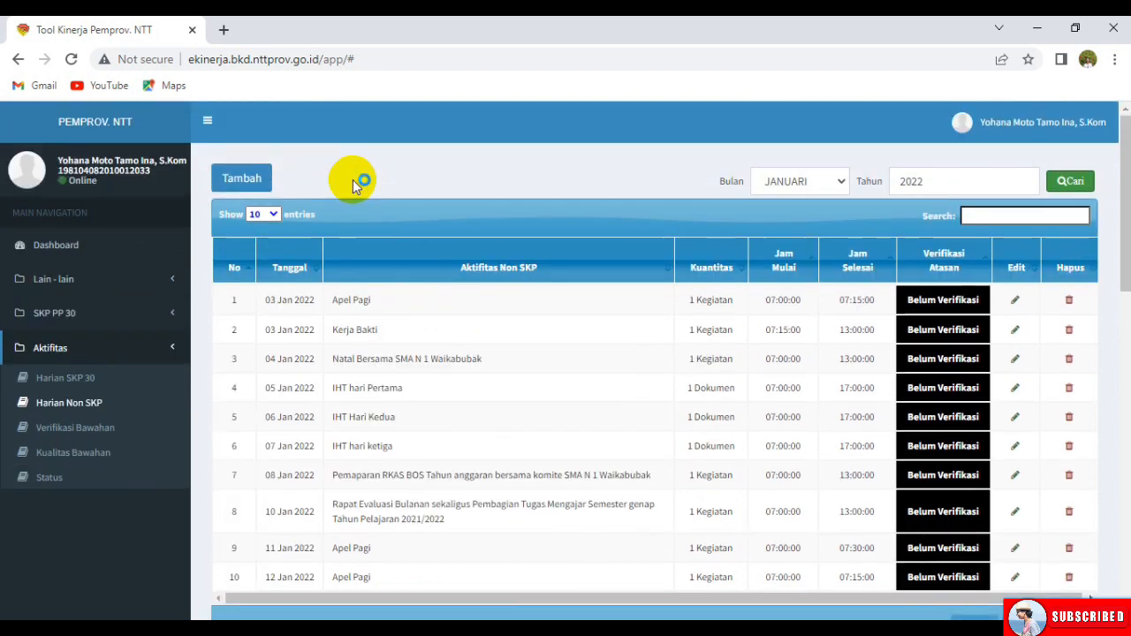
Re-save the 2022-01-03 Apel Pagi entry with 1 Kegiatan, 07:00–07:15.
{"action": "left_click", "coordinate": [1014, 301]}
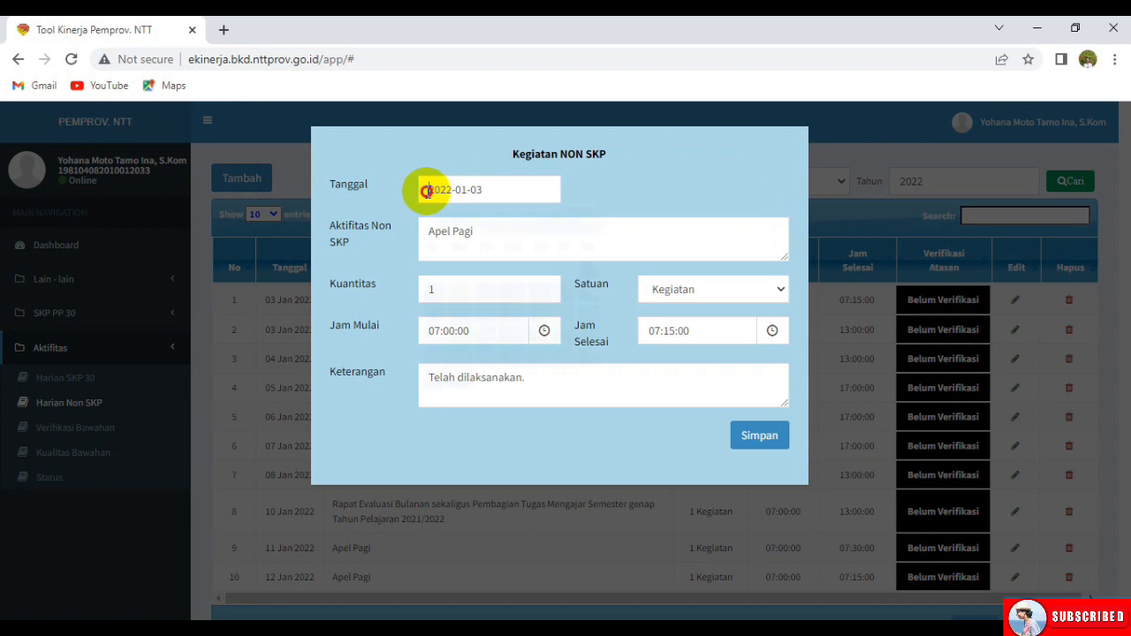
{"action": "left_click", "coordinate": [428, 191]}
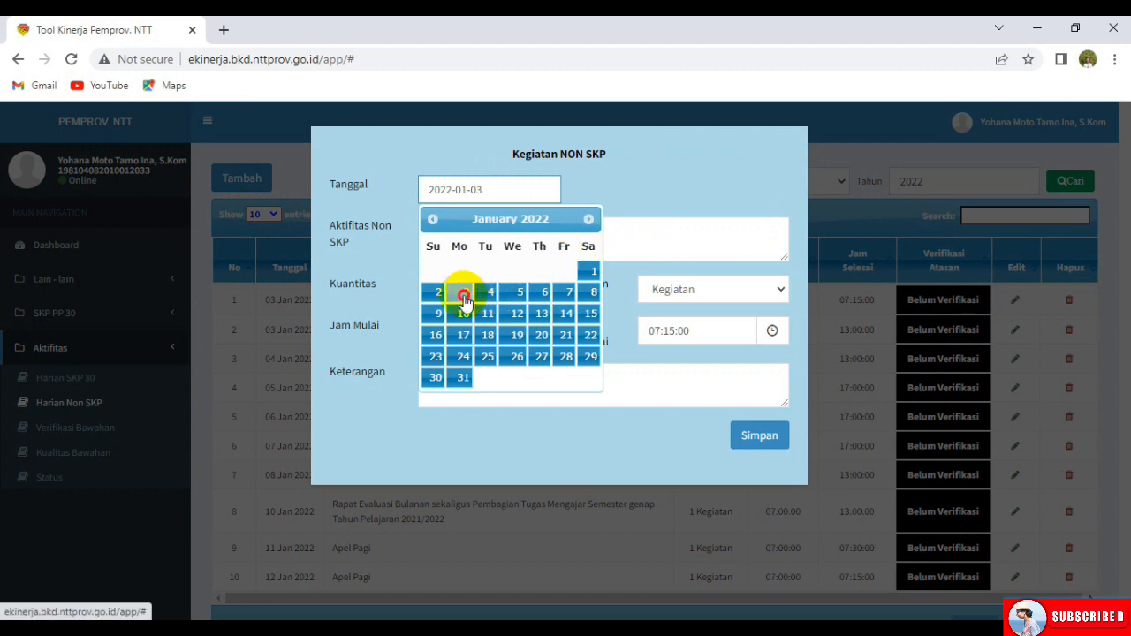
{"action": "left_click", "coordinate": [461, 292]}
{"action": "left_click", "coordinate": [508, 236]}
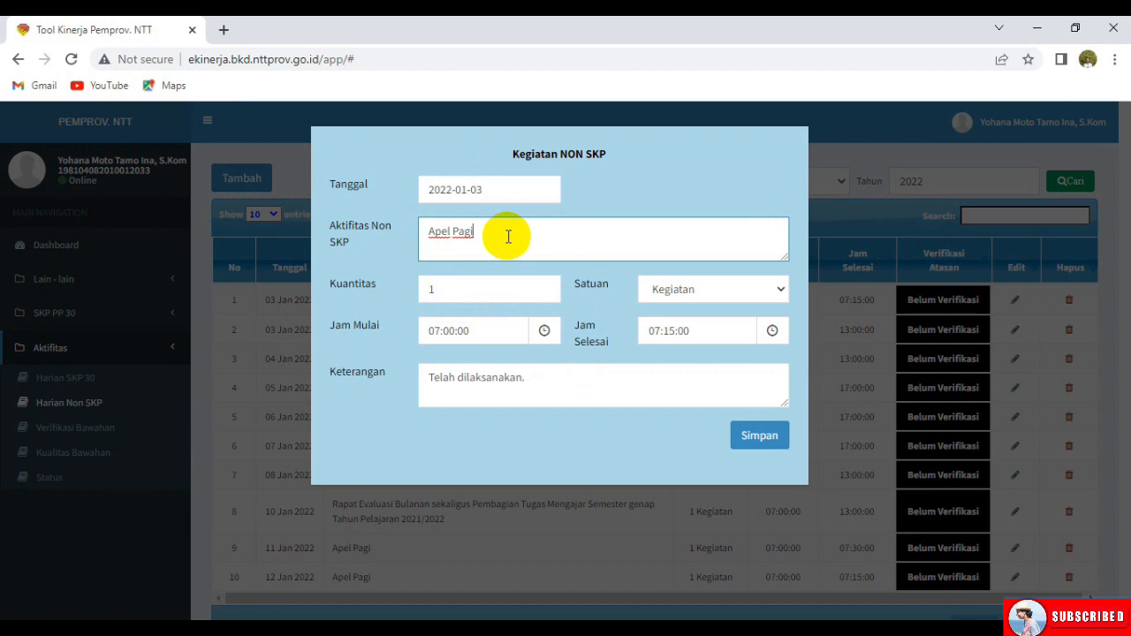
{"action": "left_click", "coordinate": [491, 292]}
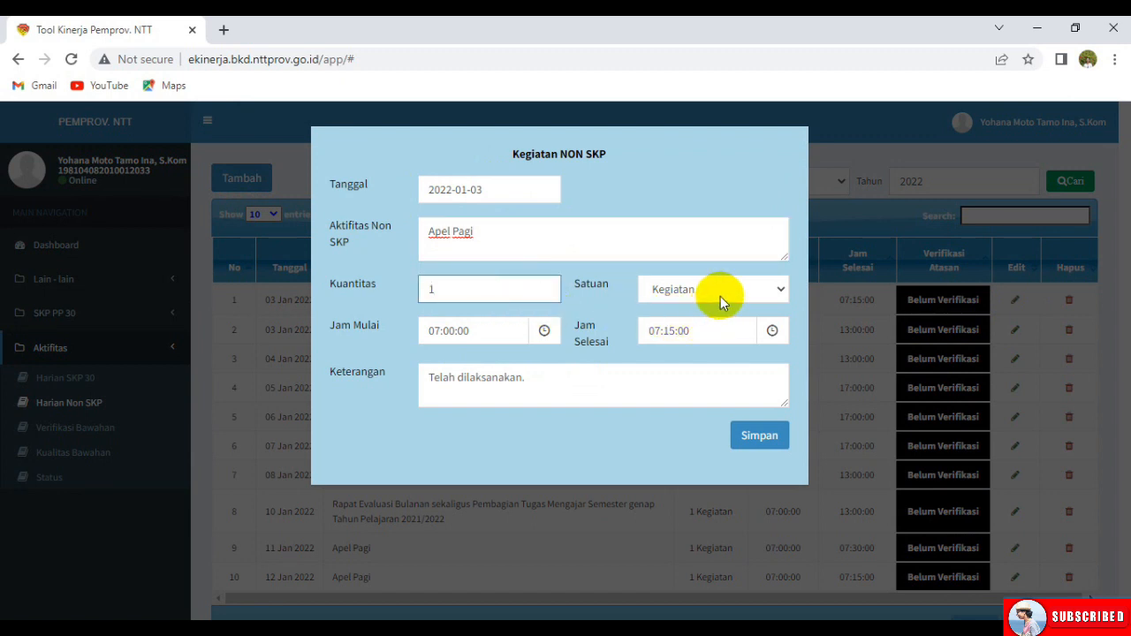
{"action": "left_click", "coordinate": [760, 436]}
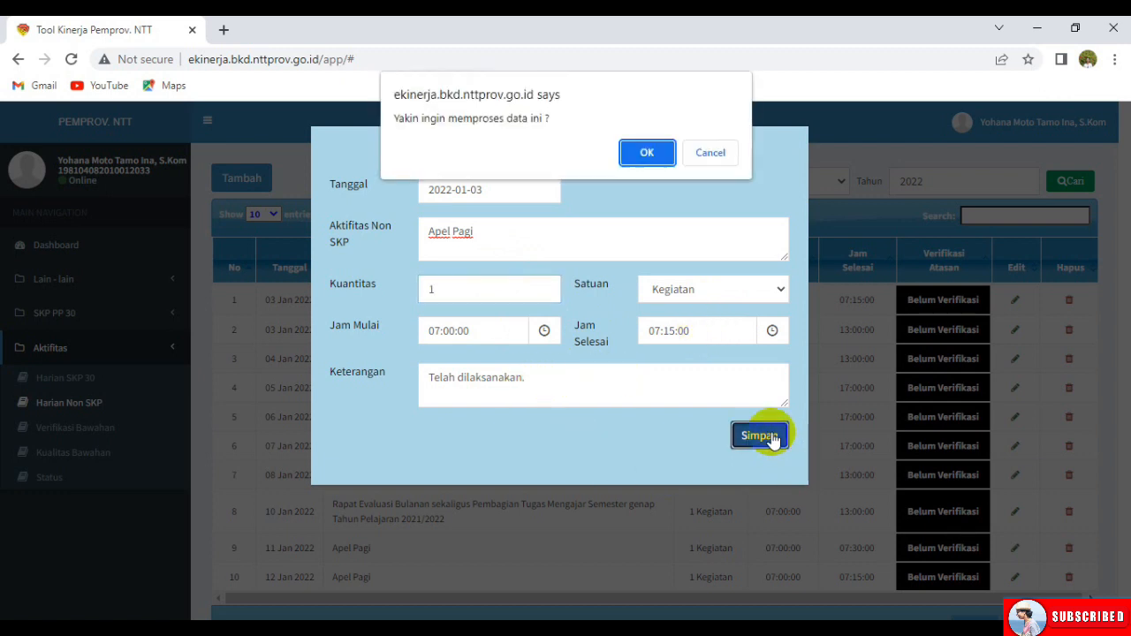
{"action": "left_click", "coordinate": [646, 156]}
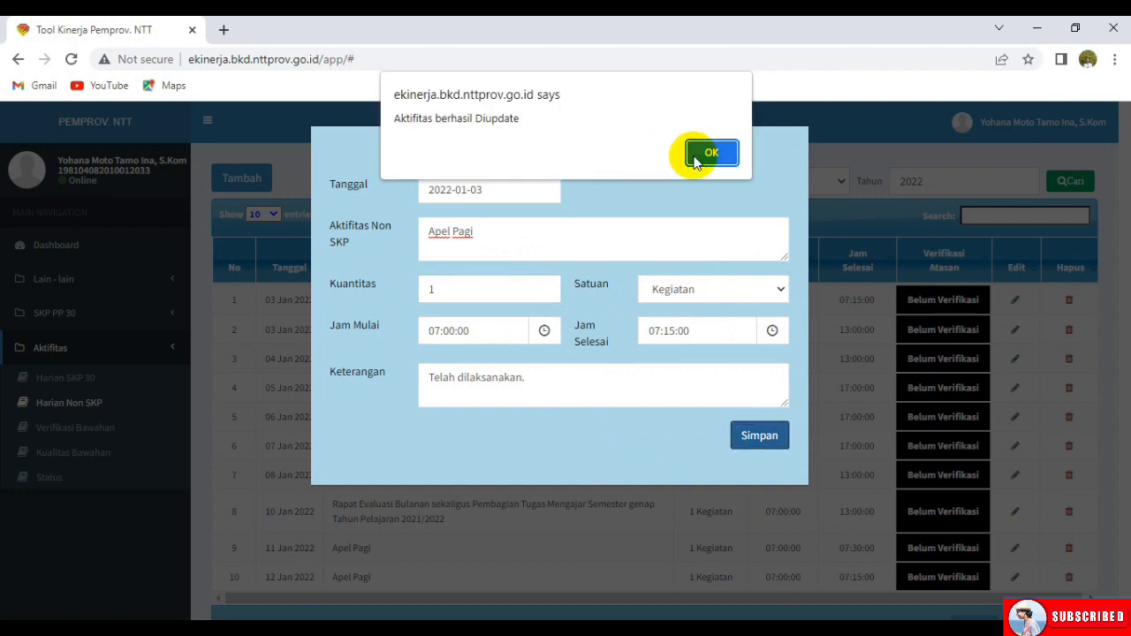
{"action": "left_click", "coordinate": [694, 155]}
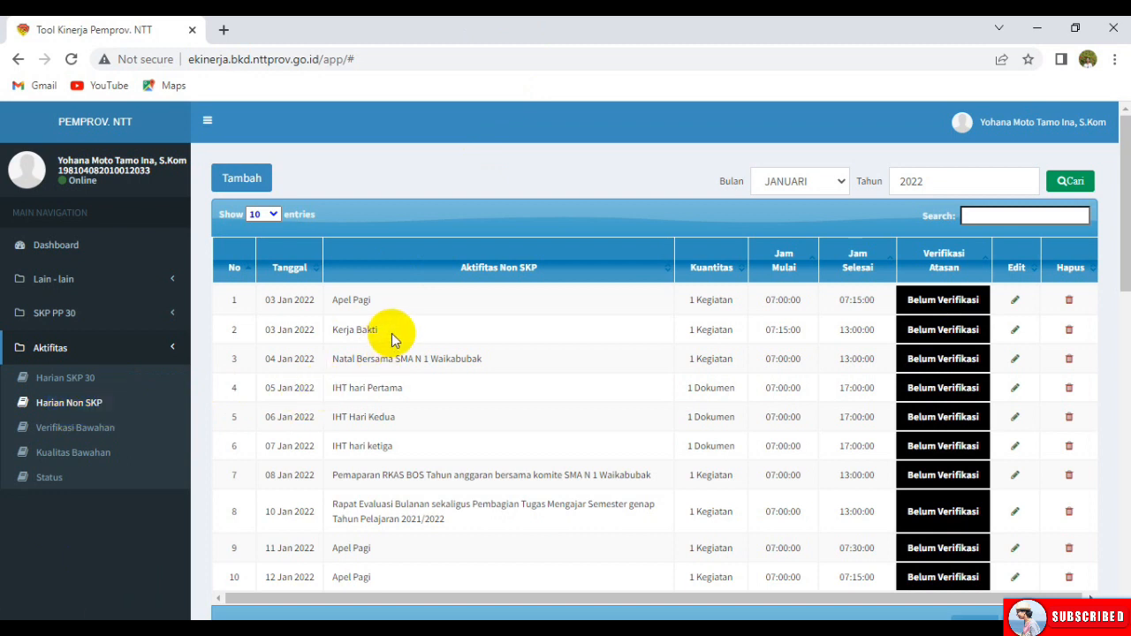
{"action": "scroll", "coordinate": [392, 336], "scroll_direction": "down", "scroll_amount": 2}
{"action": "scroll", "coordinate": [395, 340], "scroll_direction": "up", "scroll_amount": 2}
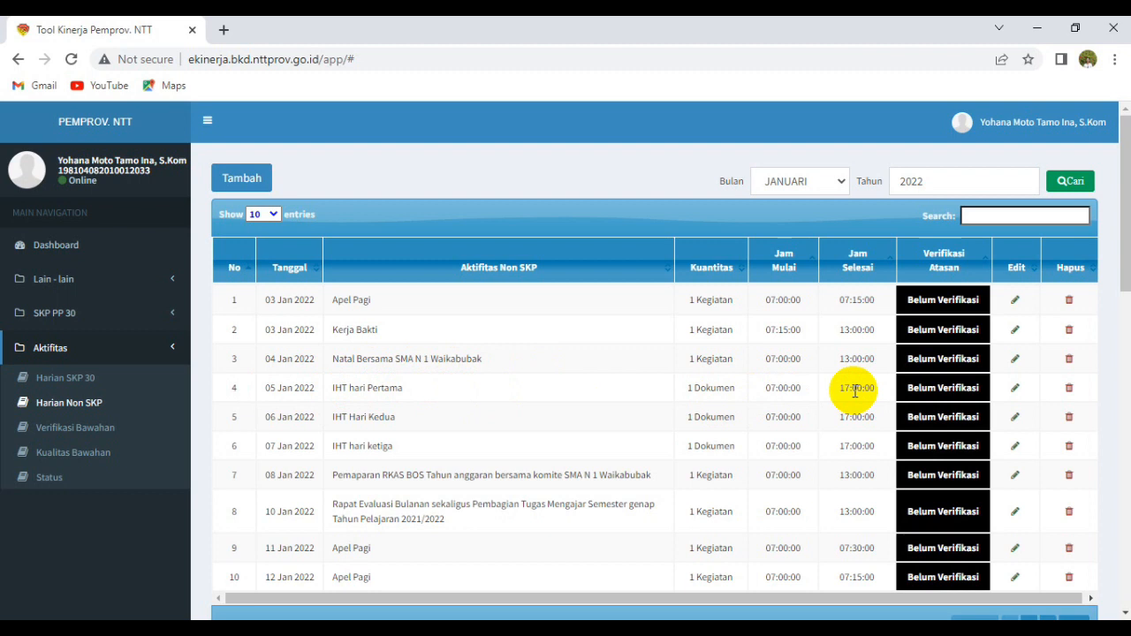
{"action": "scroll", "coordinate": [557, 466], "scroll_direction": "down", "scroll_amount": 3}
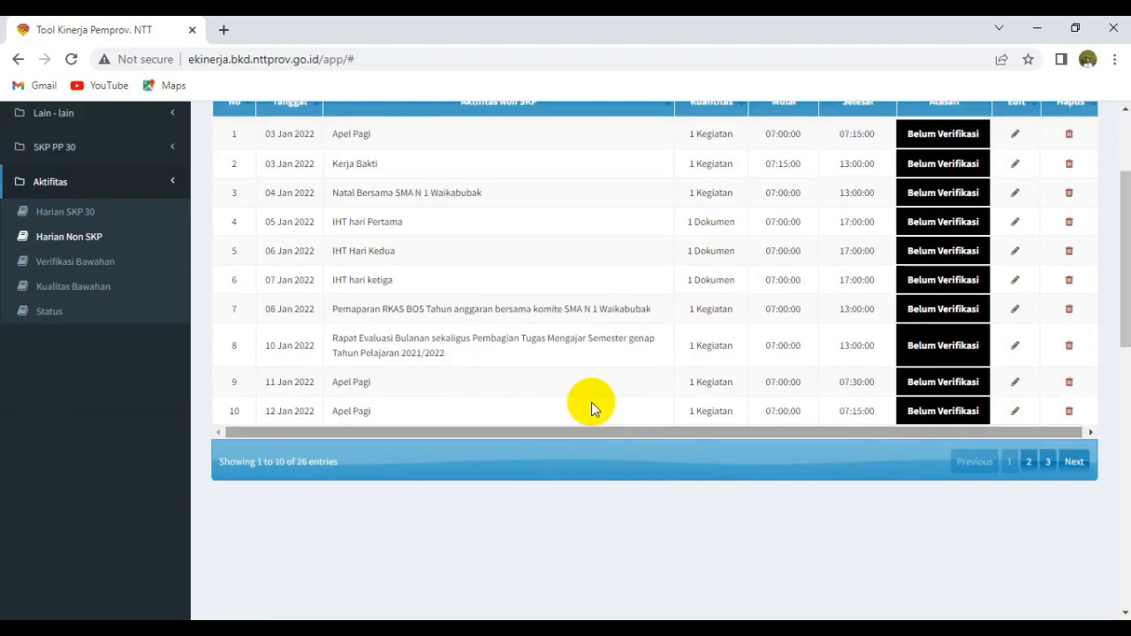
{"action": "scroll", "coordinate": [553, 358], "scroll_direction": "up", "scroll_amount": 3}
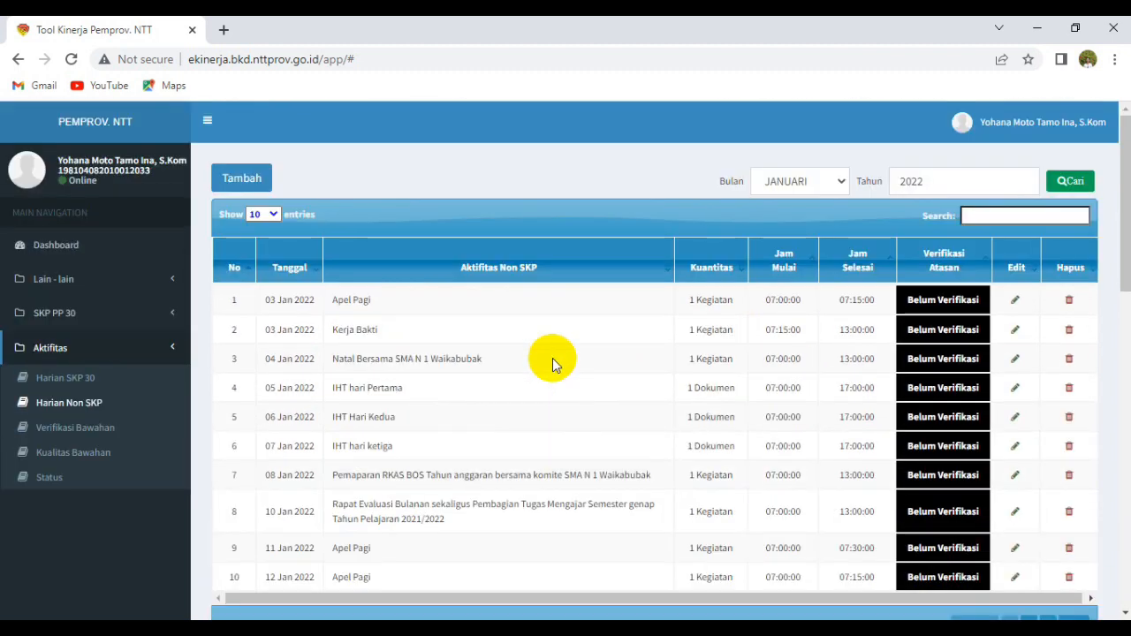